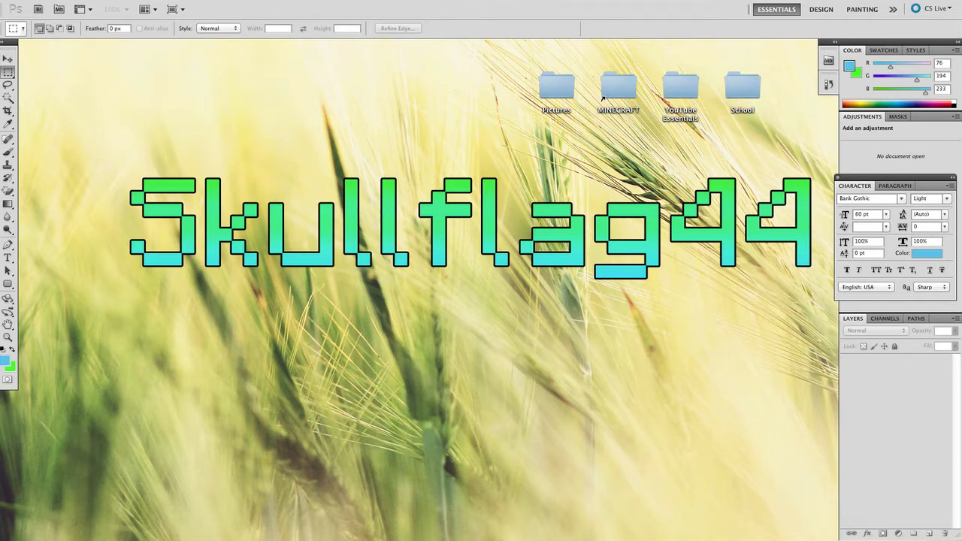
# Create a new 1280 x 720 pixel RGB document at 300 pixels/inch with a white background and enlarge its window.
pyautogui.click(88, 1)
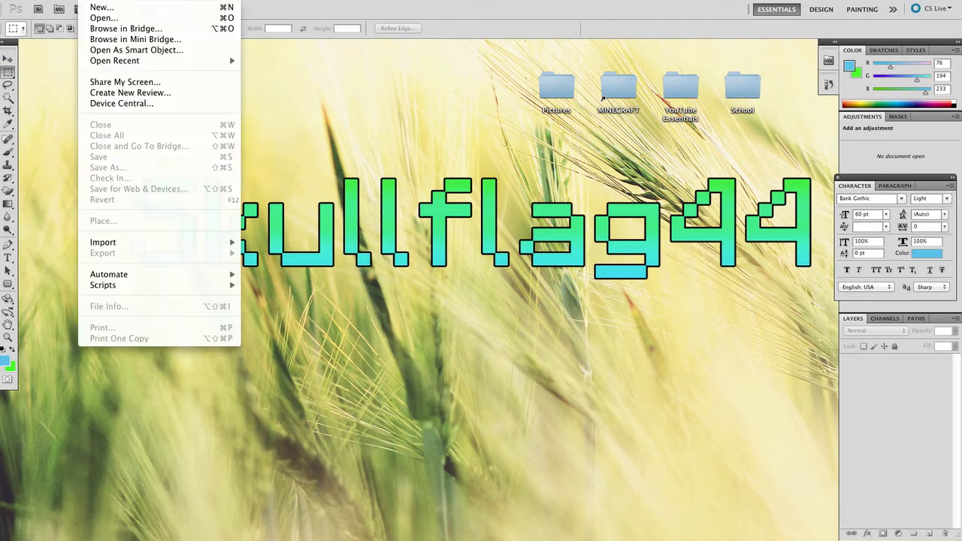
pyautogui.click(103, 7)
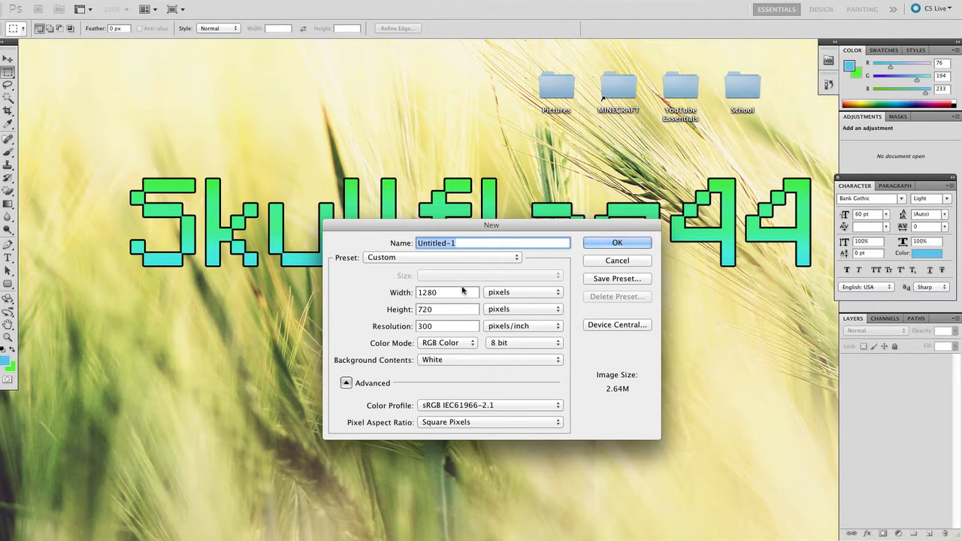
pyautogui.click(622, 247)
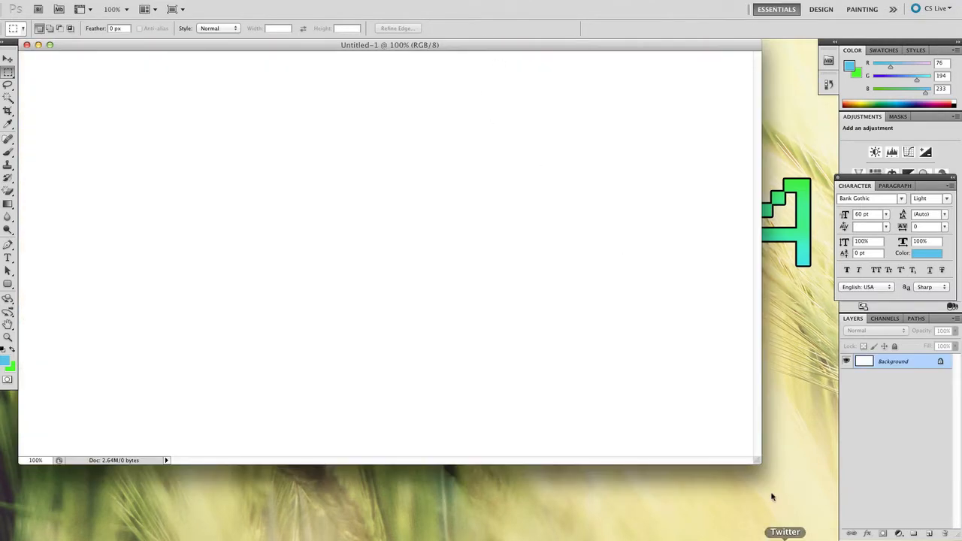
pyautogui.moveTo(760, 461); pyautogui.dragTo(850, 518)
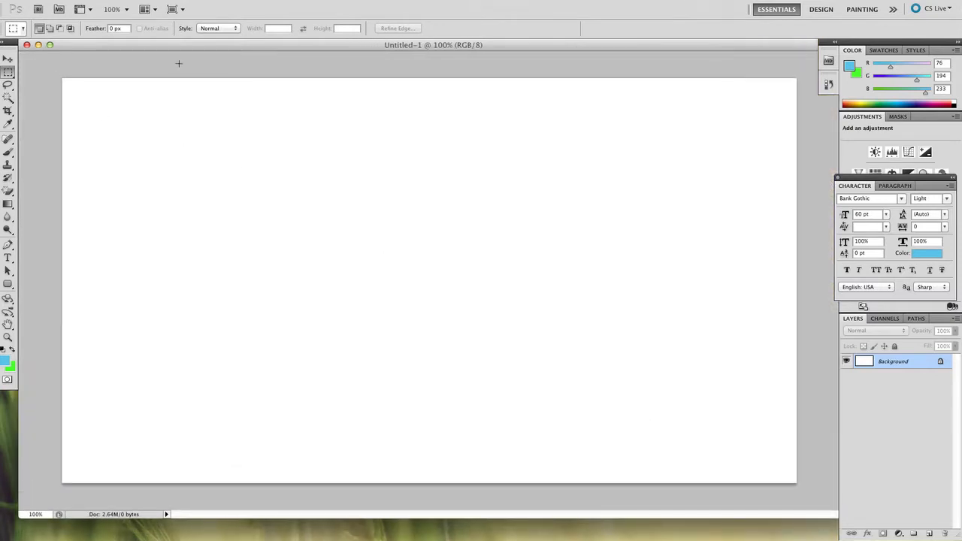
# Activate the Gradient tool and set its gradient to the Spectrum preset after trying a few other presets.
pyautogui.press('g')
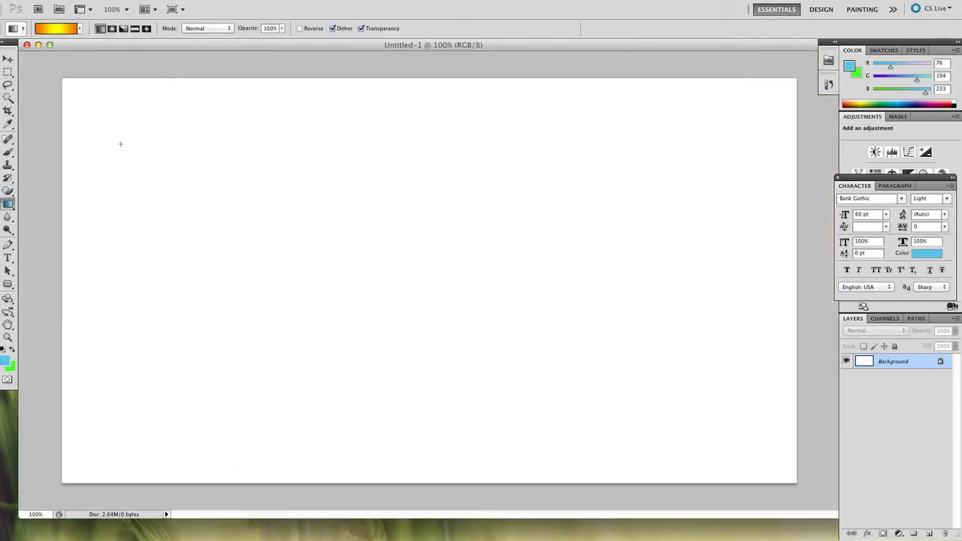
pyautogui.click(63, 31)
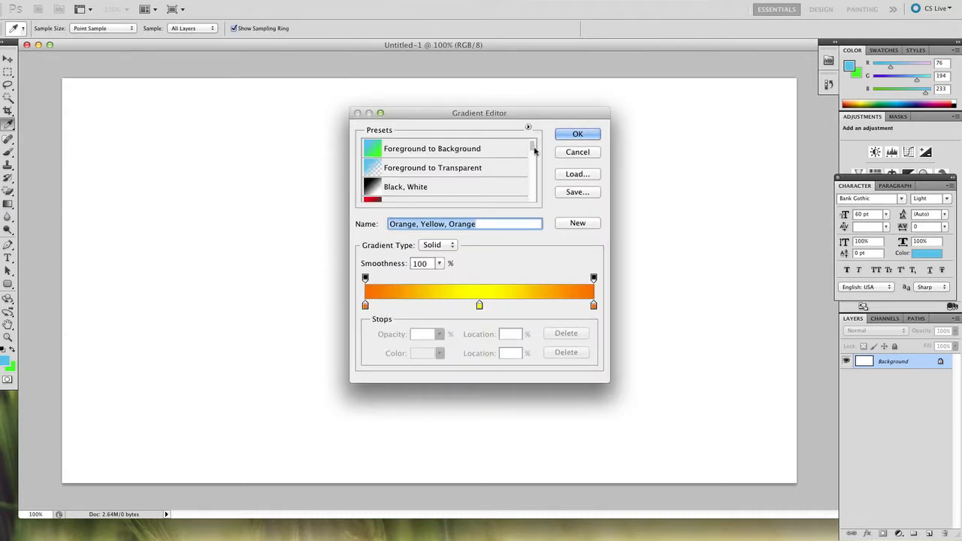
pyautogui.moveTo(533, 147); pyautogui.dragTo(520, 163)
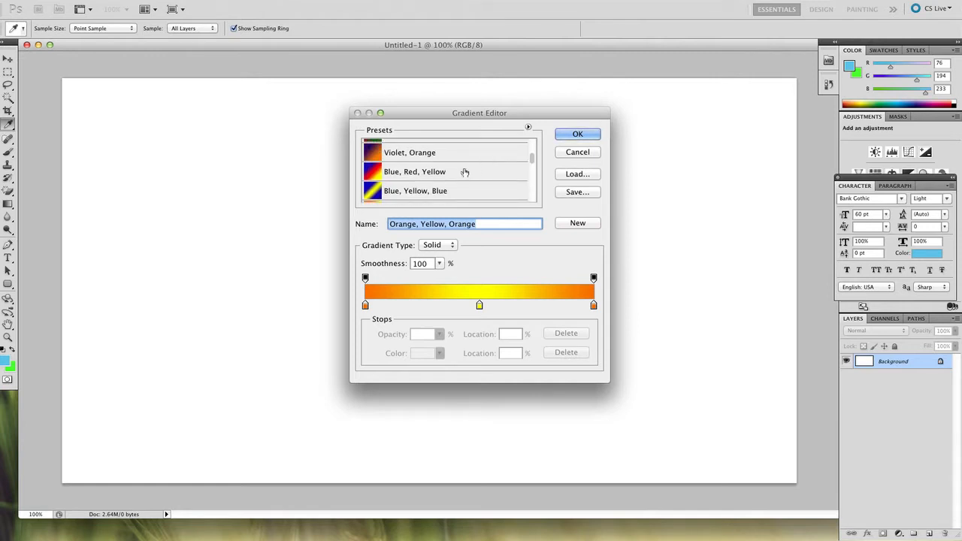
pyautogui.click(463, 172)
pyautogui.click(466, 190)
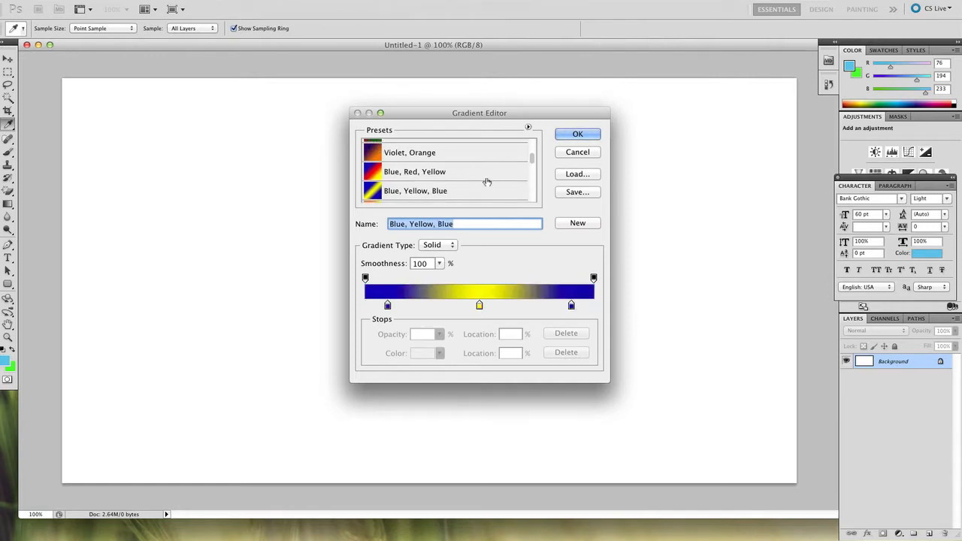
pyautogui.click(484, 159)
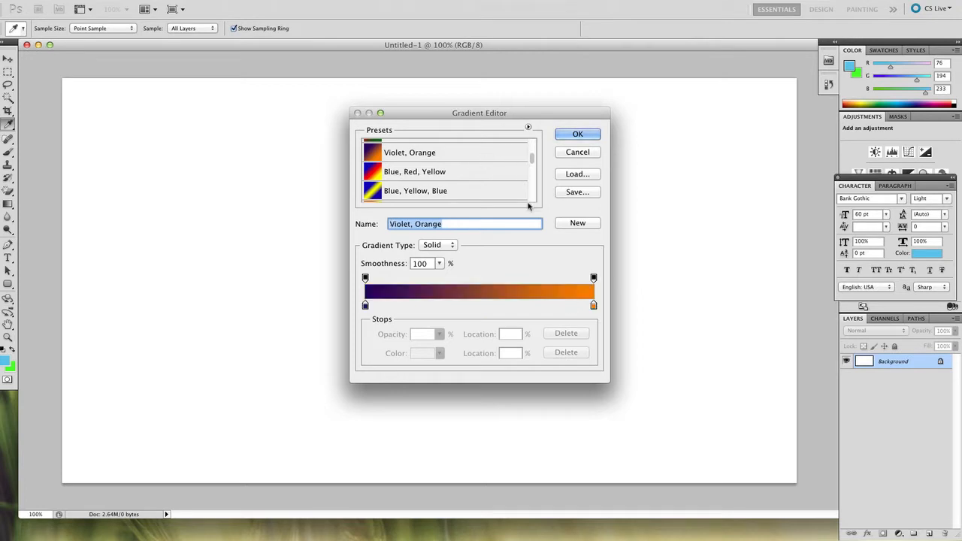
pyautogui.scroll(2, 532, 154)
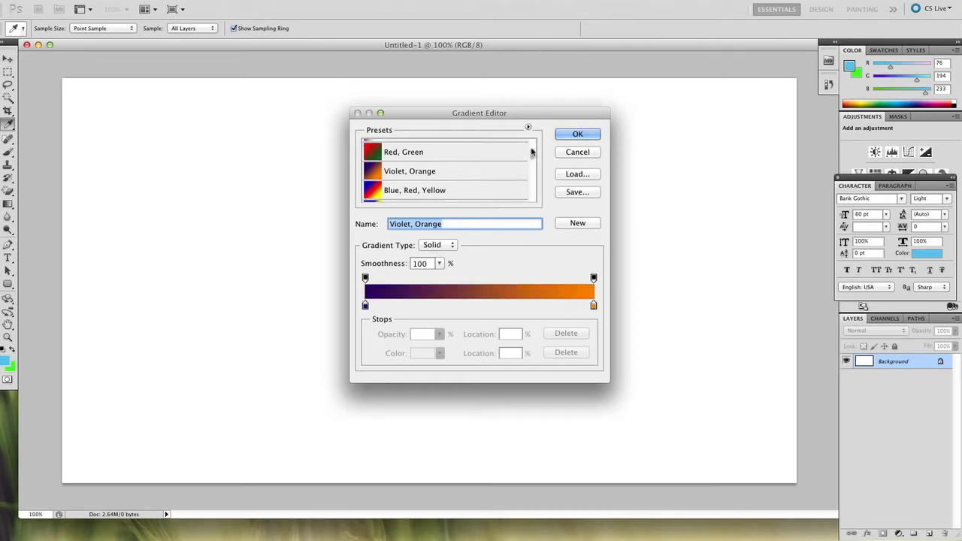
pyautogui.scroll(-5, 532, 158)
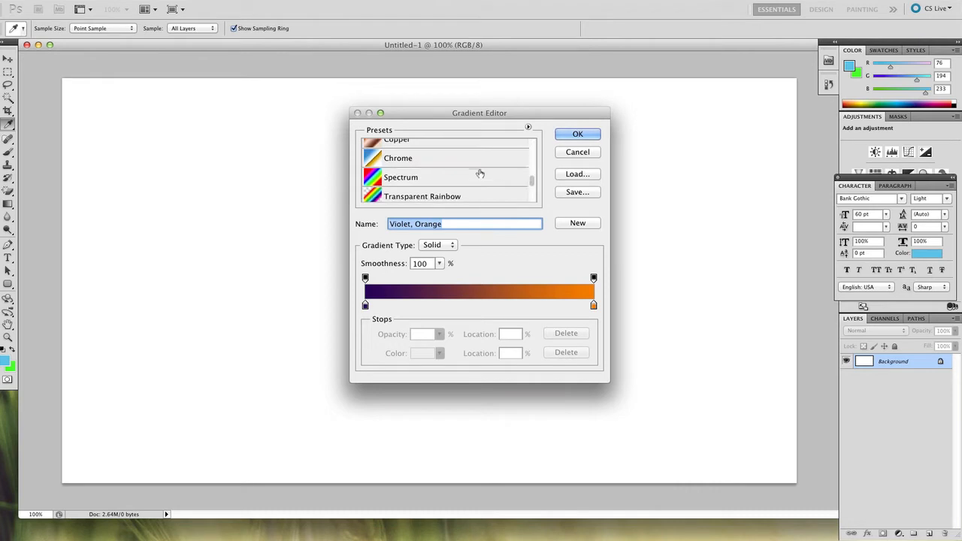
pyautogui.click(480, 175)
pyautogui.click(566, 135)
# Try a short diagonal Spectrum fill on the background, undo it, and draw the gradient horizontally across the canvas.
pyautogui.moveTo(325, 272); pyautogui.dragTo(489, 230)
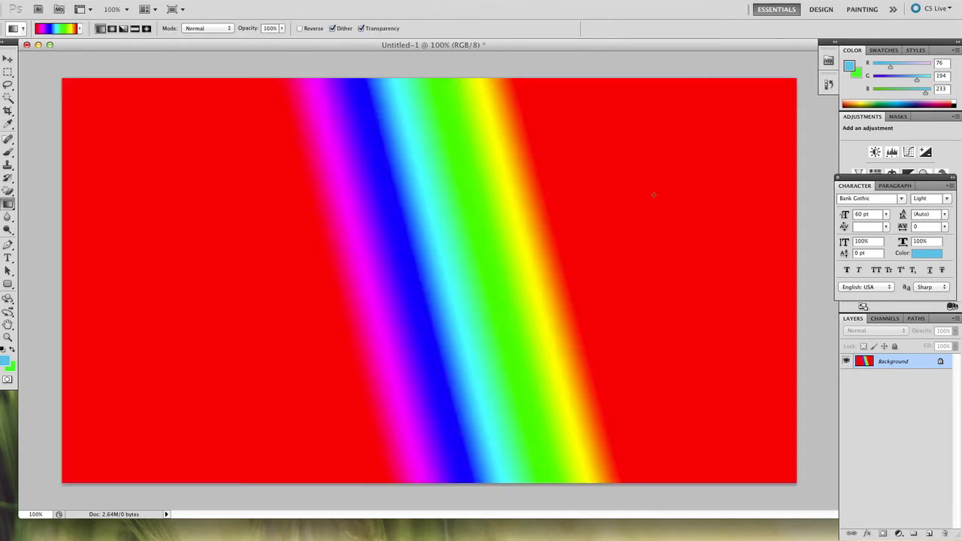
pyautogui.hotkey('ctrl', 'z')
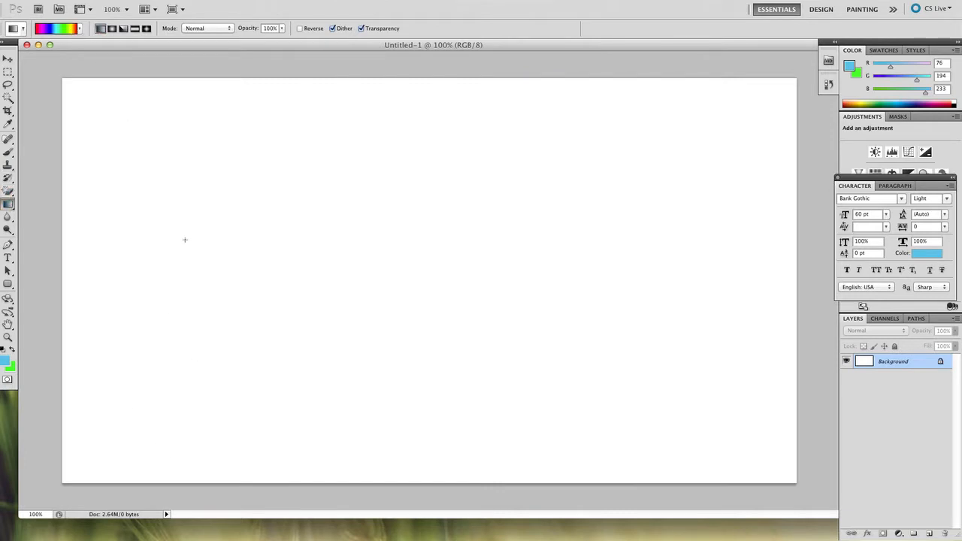
pyautogui.moveTo(184, 239); pyautogui.dragTo(767, 232)
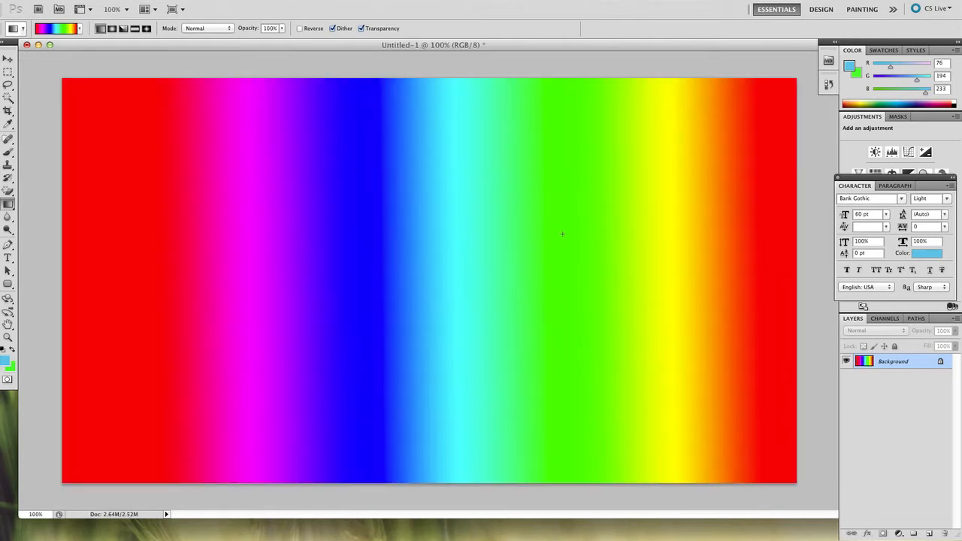
# Choose the Orange, Yellow, Orange preset and draw it horizontally over the middle of the background.
pyautogui.click(45, 26)
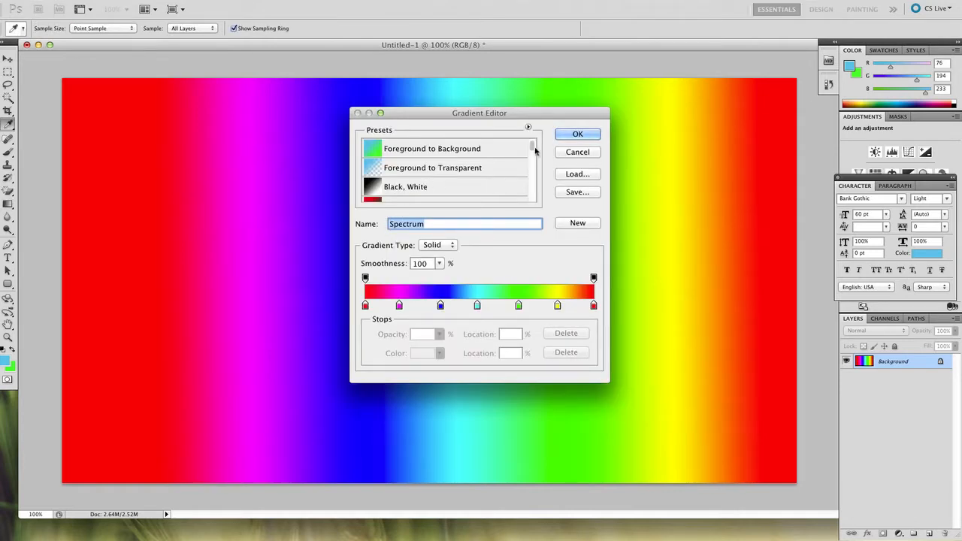
pyautogui.scroll(-9, 537, 155)
pyautogui.scroll(2, 537, 178)
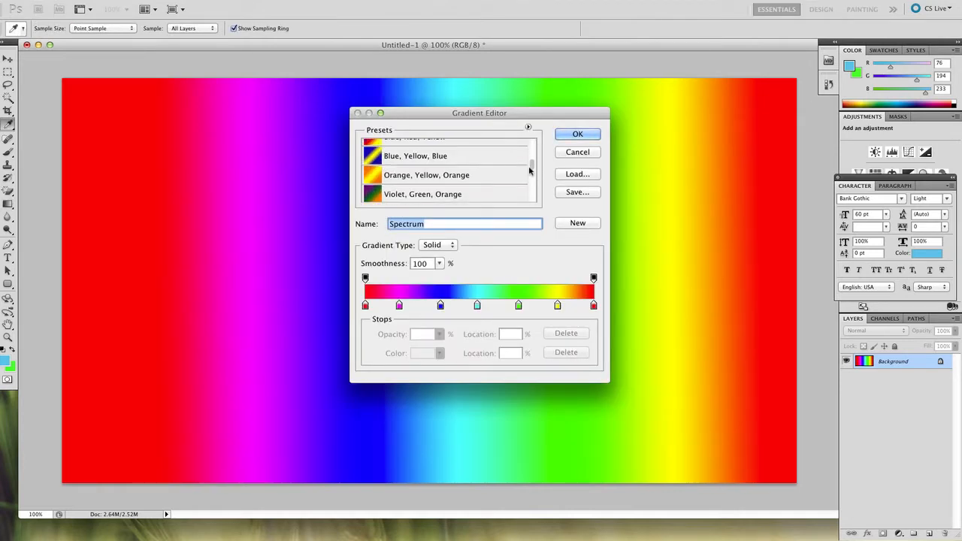
pyautogui.click(504, 171)
pyautogui.press('Return')
pyautogui.moveTo(405, 290); pyautogui.dragTo(621, 288)
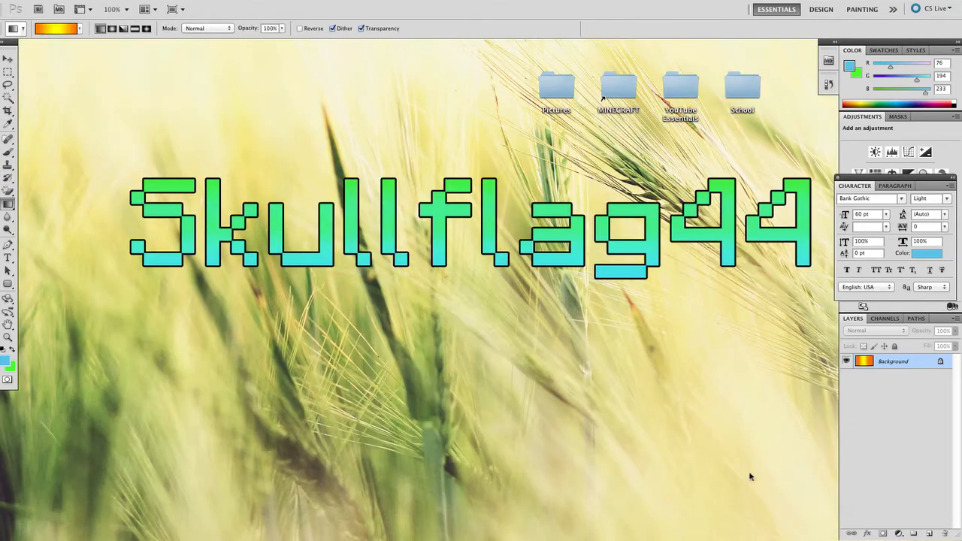
pyautogui.click(879, 539)
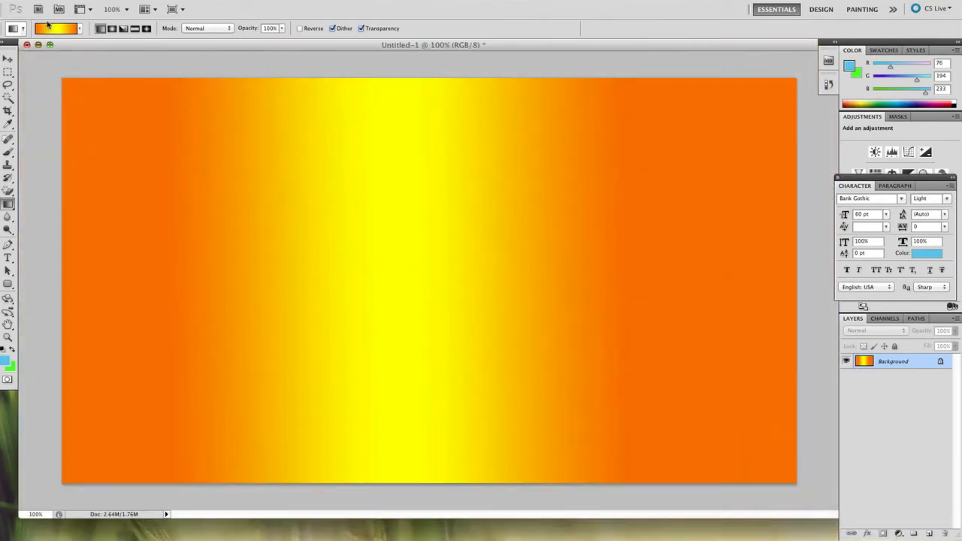
# Add an opacity stop at 33% and a light blue color stop at 34% to the gradient, and fill the background with it from right to left.
pyautogui.click(62, 28)
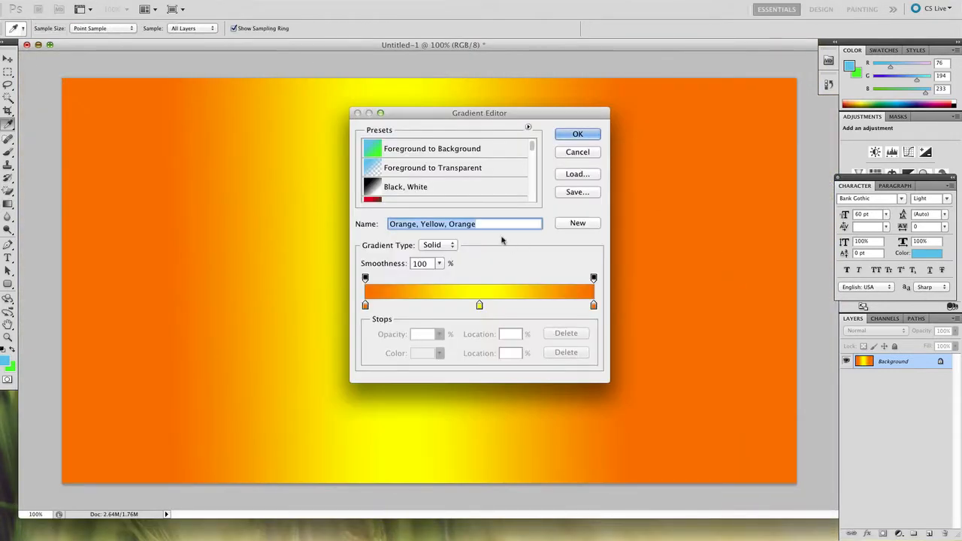
pyautogui.click(534, 170)
pyautogui.moveTo(532, 154); pyautogui.dragTo(534, 197)
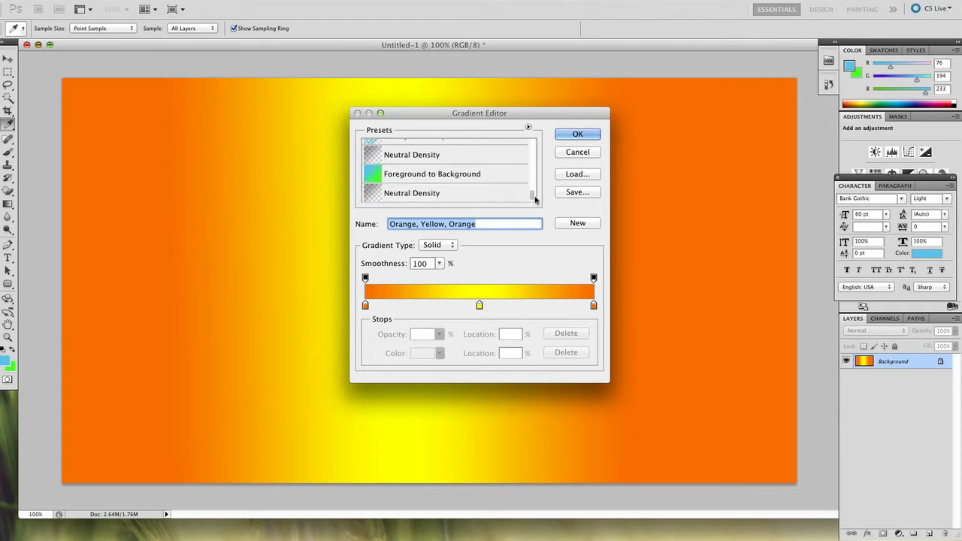
pyautogui.click(441, 280)
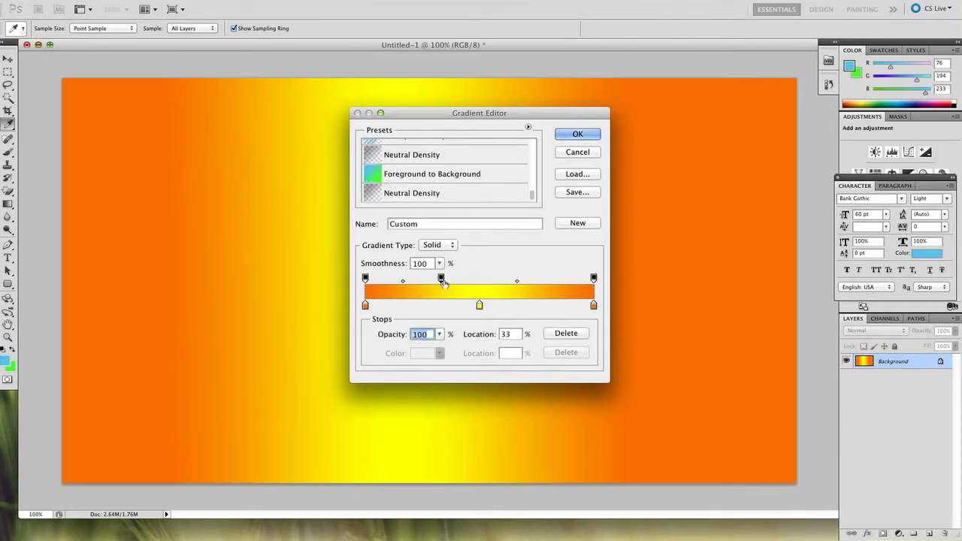
pyautogui.click(443, 306)
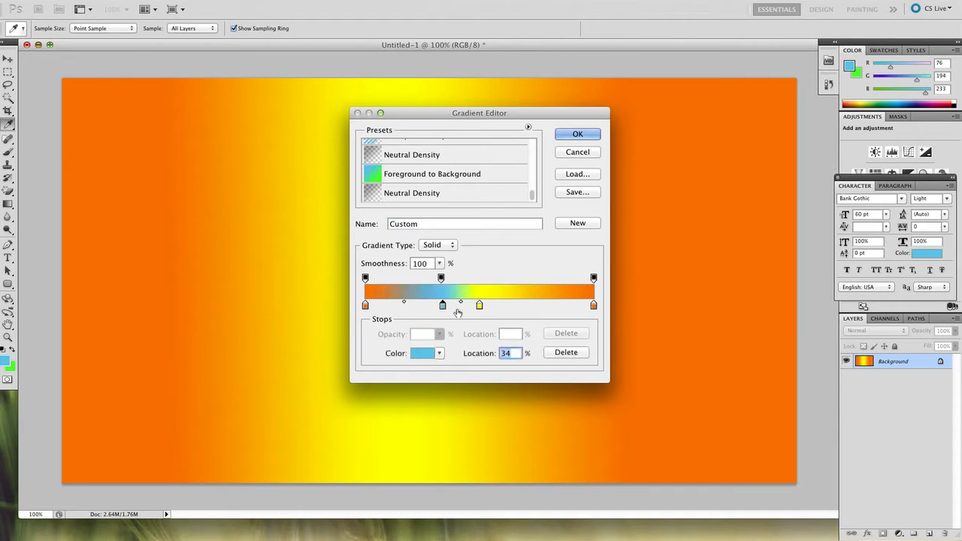
pyautogui.click(570, 139)
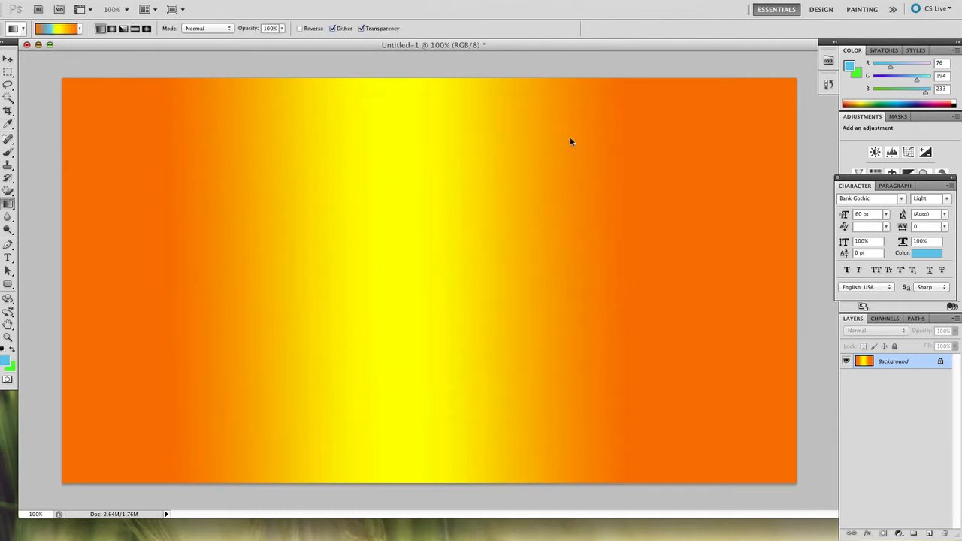
pyautogui.moveTo(322, 303); pyautogui.dragTo(563, 280)
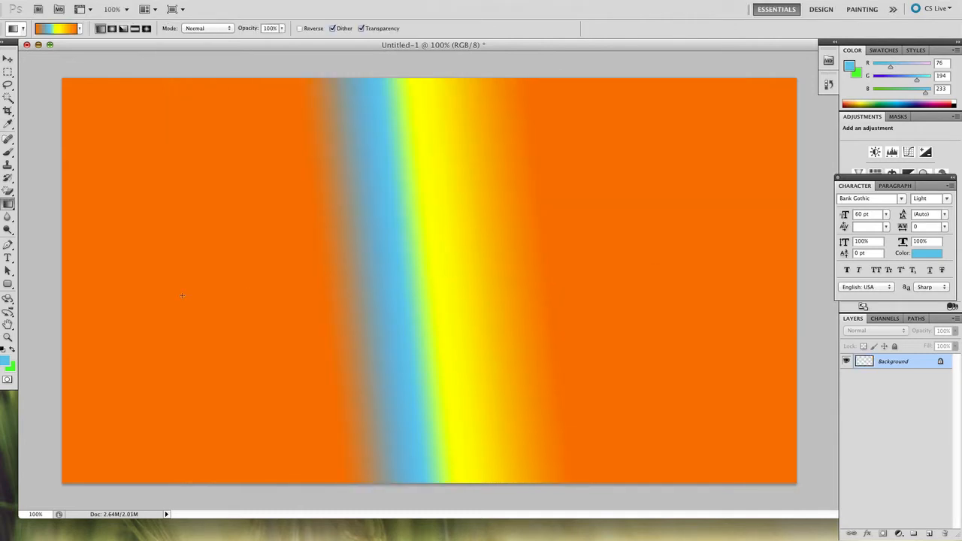
pyautogui.moveTo(659, 282); pyautogui.dragTo(199, 277)
# Change the gradient type to Noise with 65% roughness and fill the background with it from left to right.
pyautogui.click(63, 32)
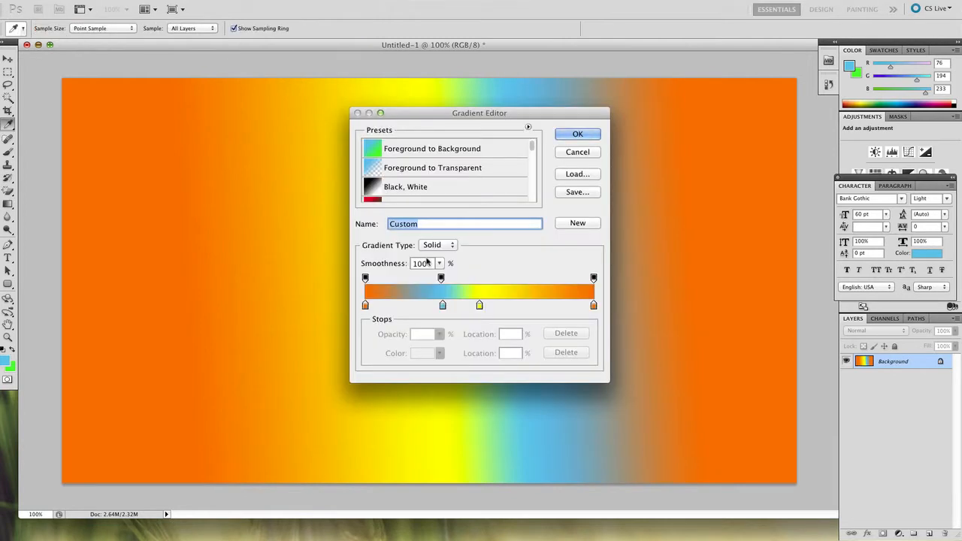
pyautogui.click(437, 245)
pyautogui.click(440, 256)
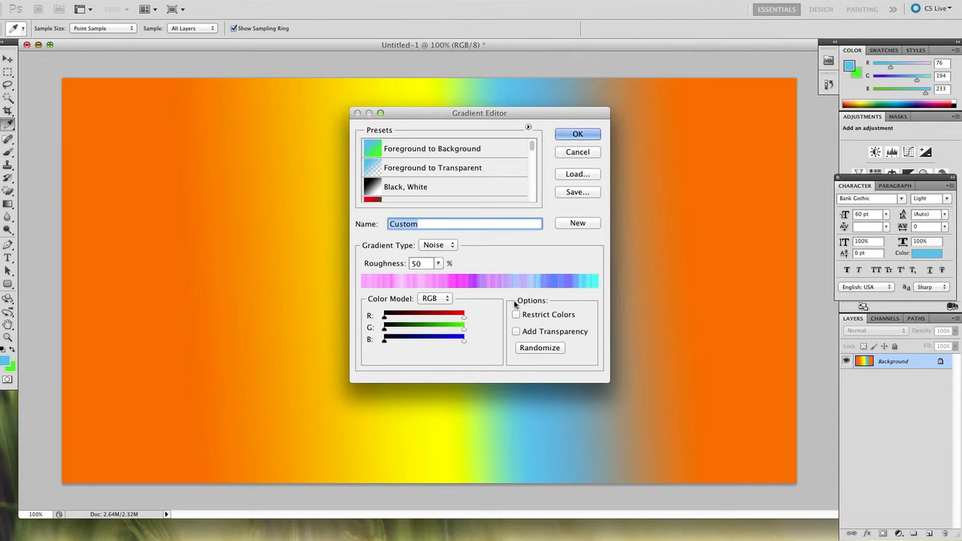
pyautogui.click(440, 265)
pyautogui.moveTo(442, 266); pyautogui.dragTo(451, 281)
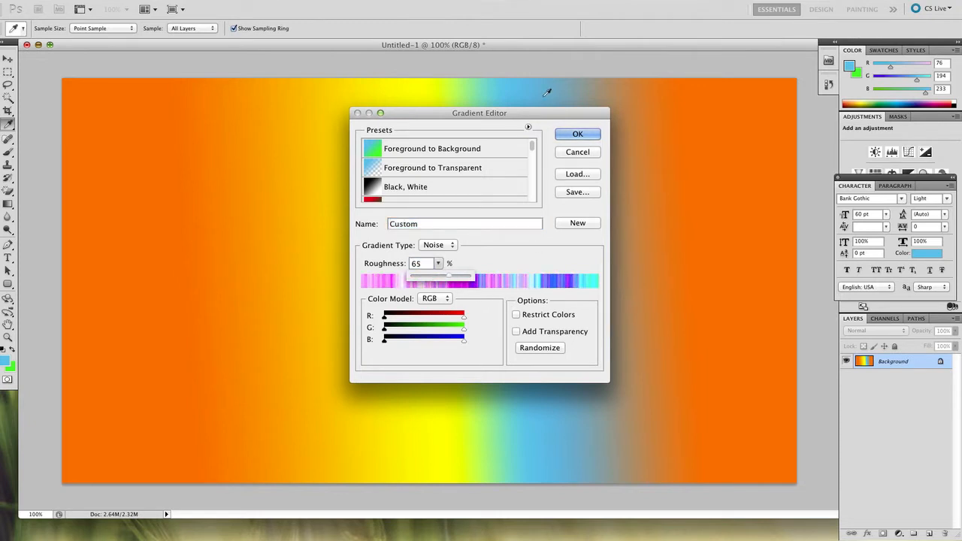
pyautogui.click(577, 133)
pyautogui.moveTo(253, 252); pyautogui.dragTo(605, 260)
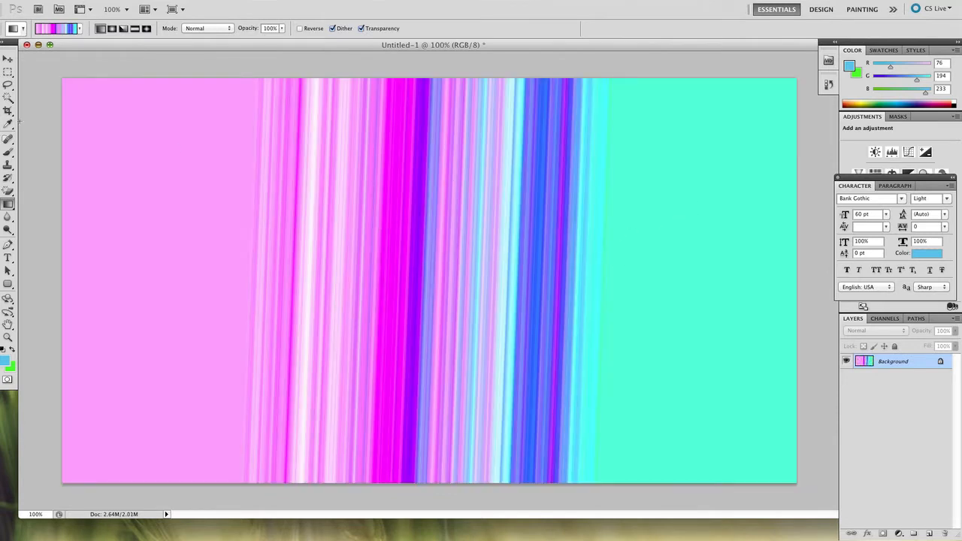
# Choose the Orange, Yellow, Orange preset again and fill the background with it horizontally across most of the canvas.
pyautogui.click(67, 28)
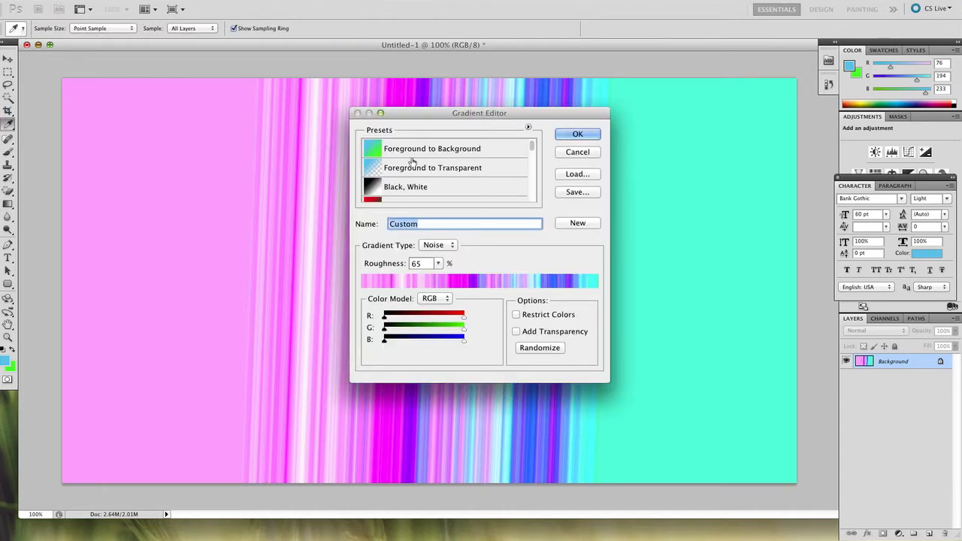
pyautogui.moveTo(533, 150); pyautogui.dragTo(506, 177)
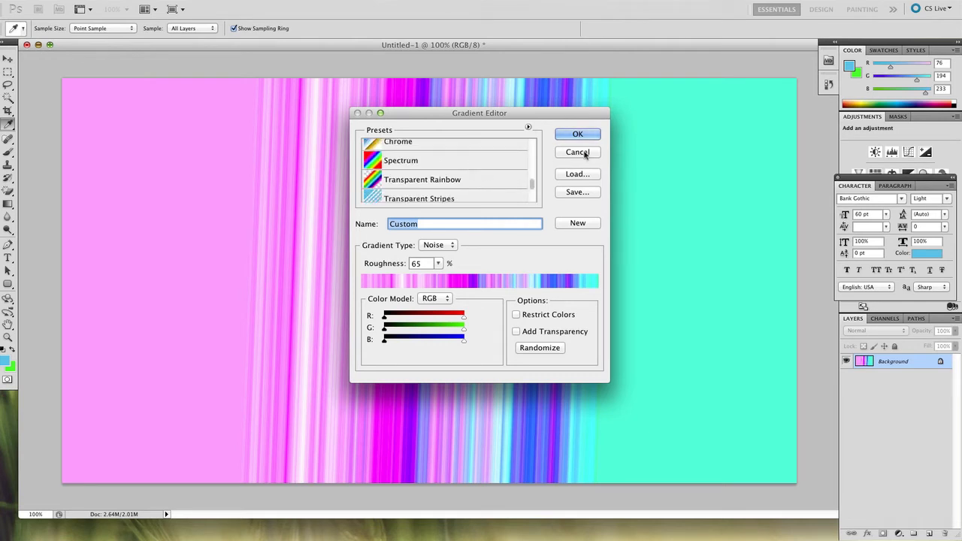
pyautogui.click(531, 160)
pyautogui.click(532, 164)
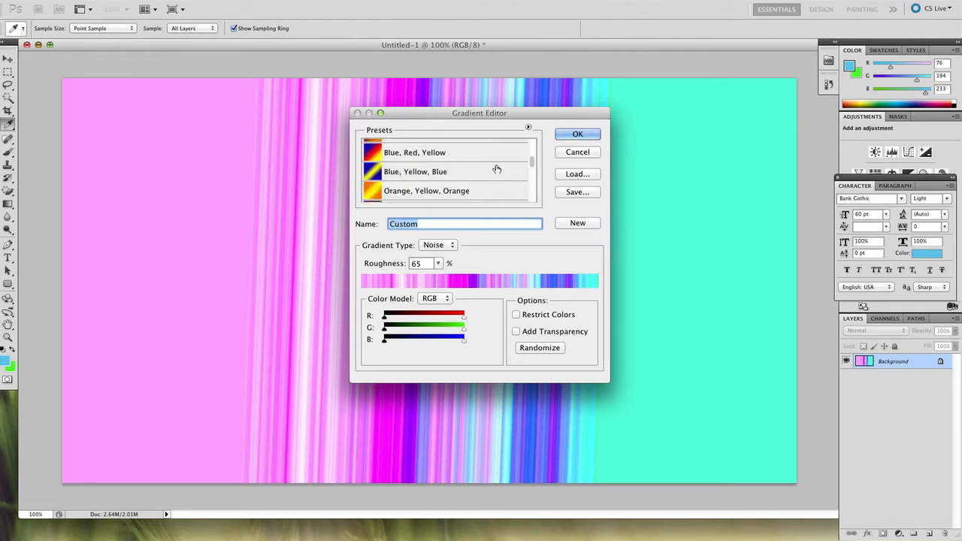
pyautogui.click(476, 190)
pyautogui.click(577, 133)
pyautogui.moveTo(187, 268); pyautogui.dragTo(708, 286)
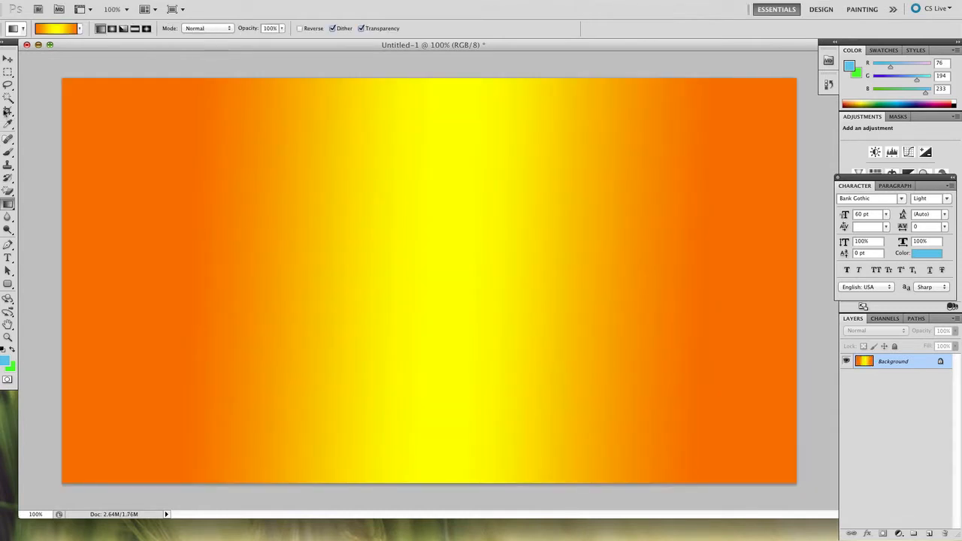
# Add the text THUMBNAIL in BadaBoom BB at 60 pt and shift it toward the middle of the canvas.
pyautogui.click(7, 258)
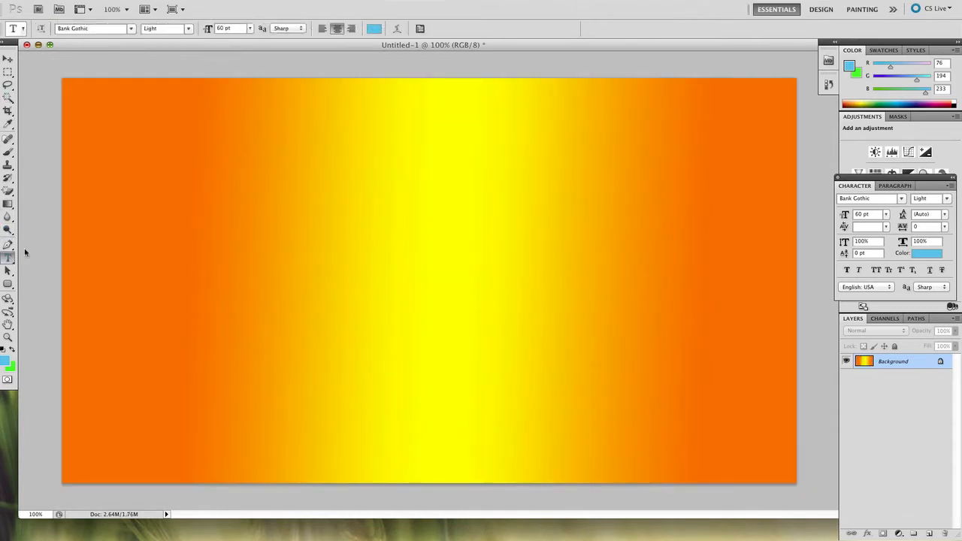
pyautogui.click(297, 159)
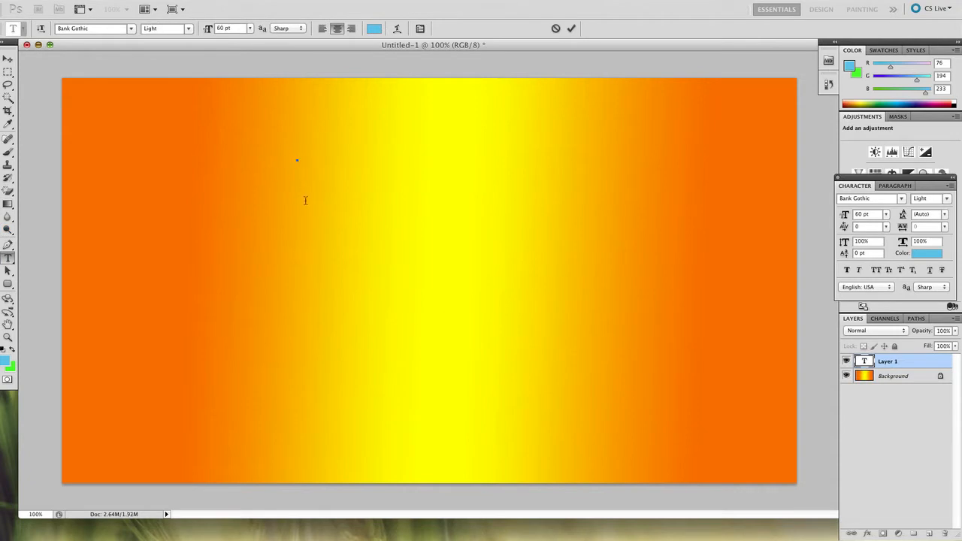
pyautogui.click(120, 27)
pyautogui.scroll(5, 123, 27)
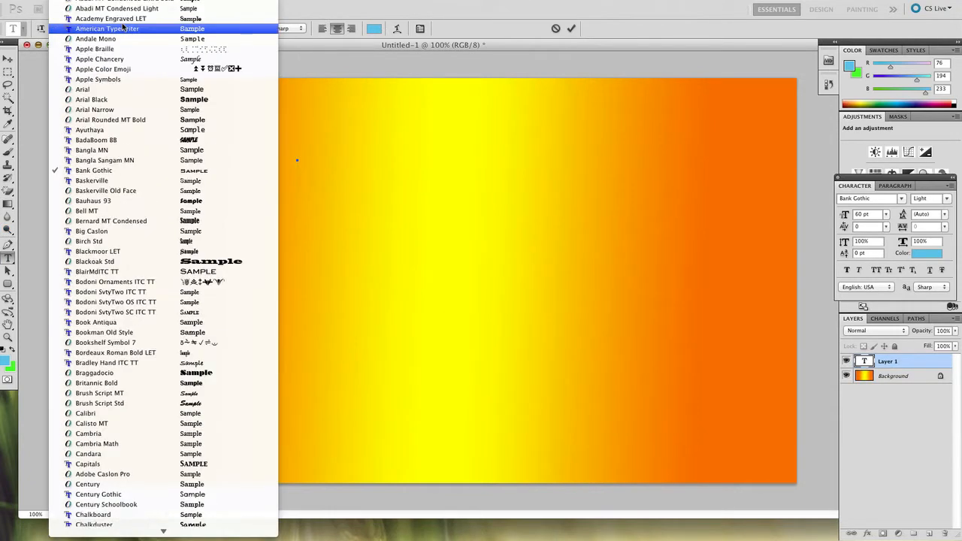
pyautogui.click(102, 141)
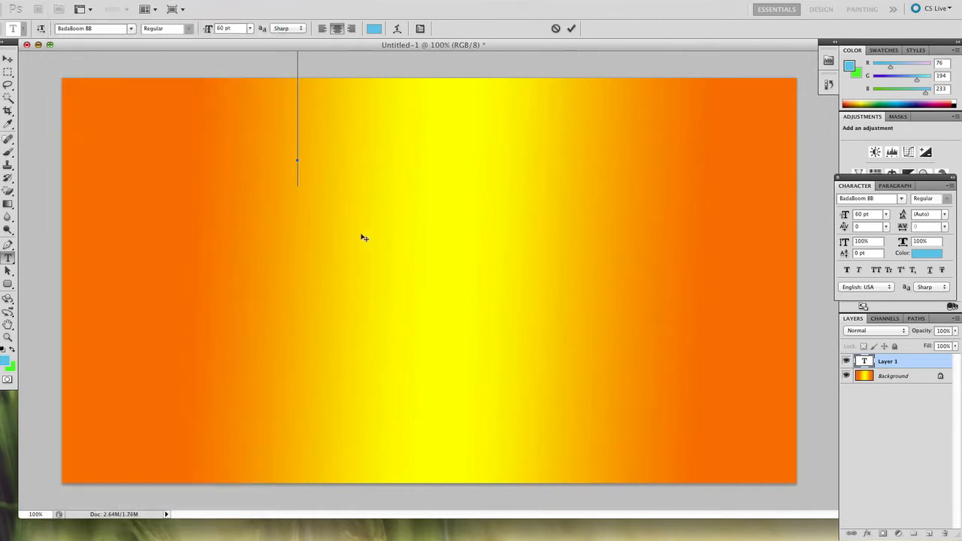
pyautogui.moveTo(363, 236); pyautogui.dragTo(377, 286)
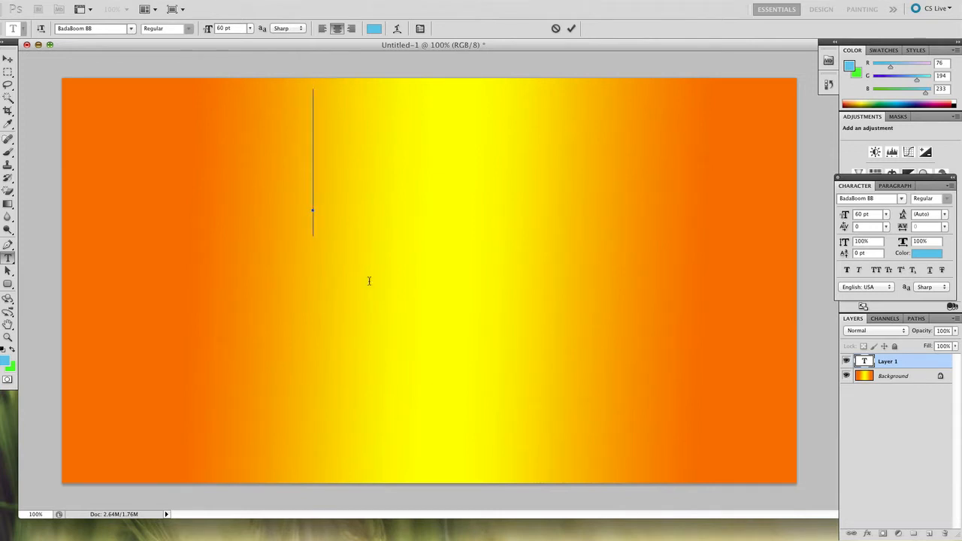
pyautogui.write('THUMBNAIL')
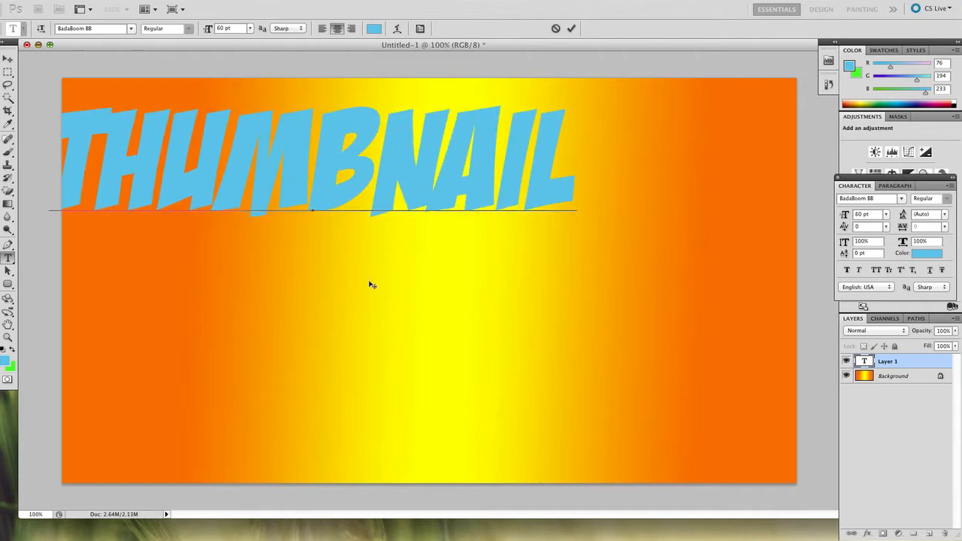
pyautogui.moveTo(458, 270); pyautogui.dragTo(644, 364)
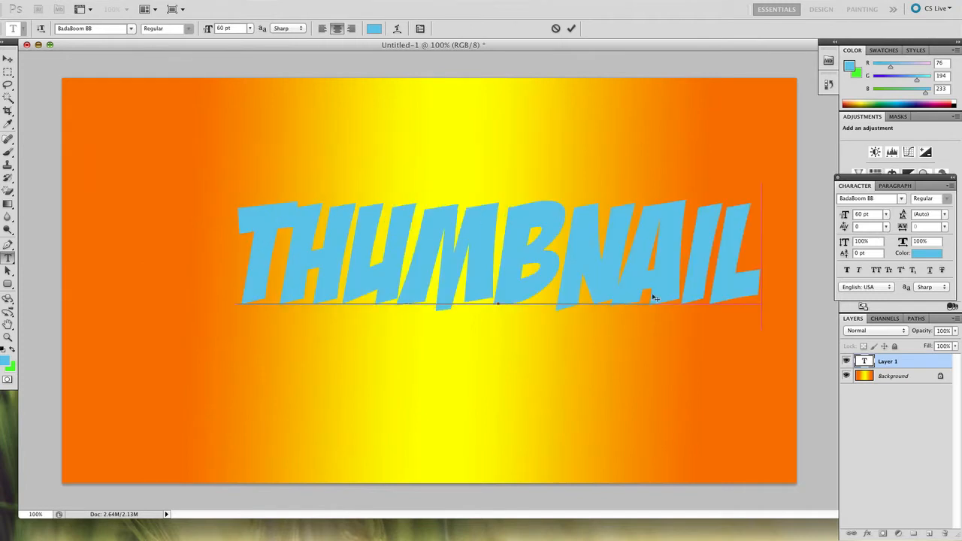
# Recolor the whole THUMBNAIL text white (ffffff).
pyautogui.moveTo(761, 257); pyautogui.dragTo(24, 290)
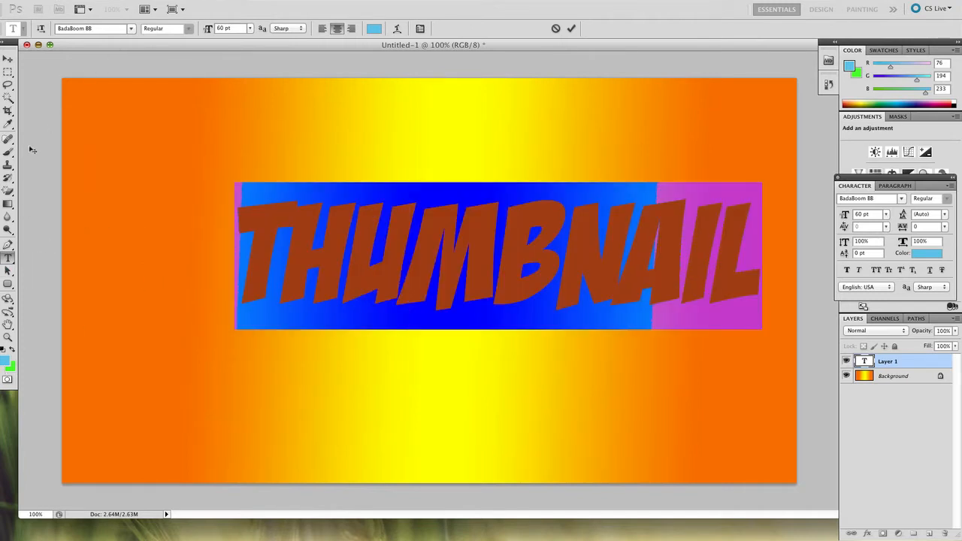
pyautogui.click(7, 360)
pyautogui.click(329, 171)
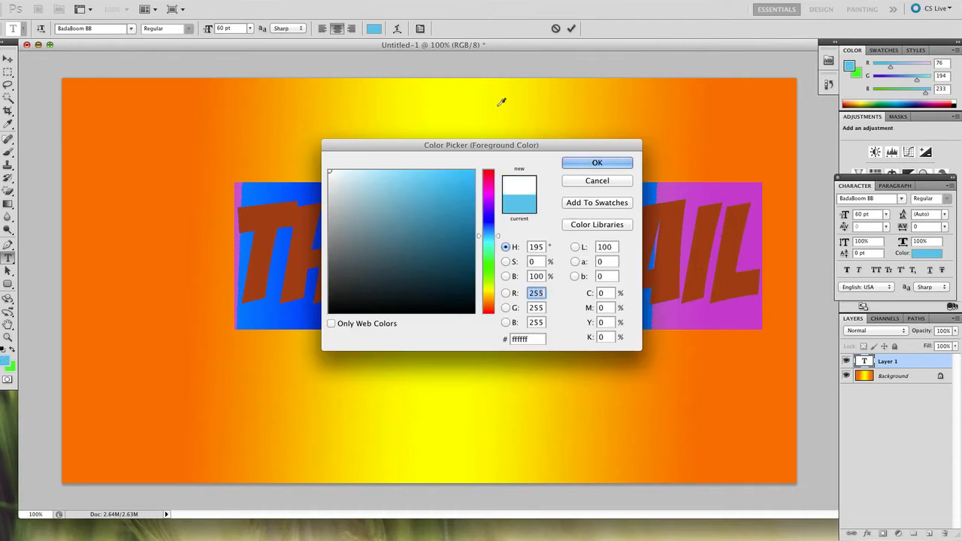
pyautogui.click(585, 164)
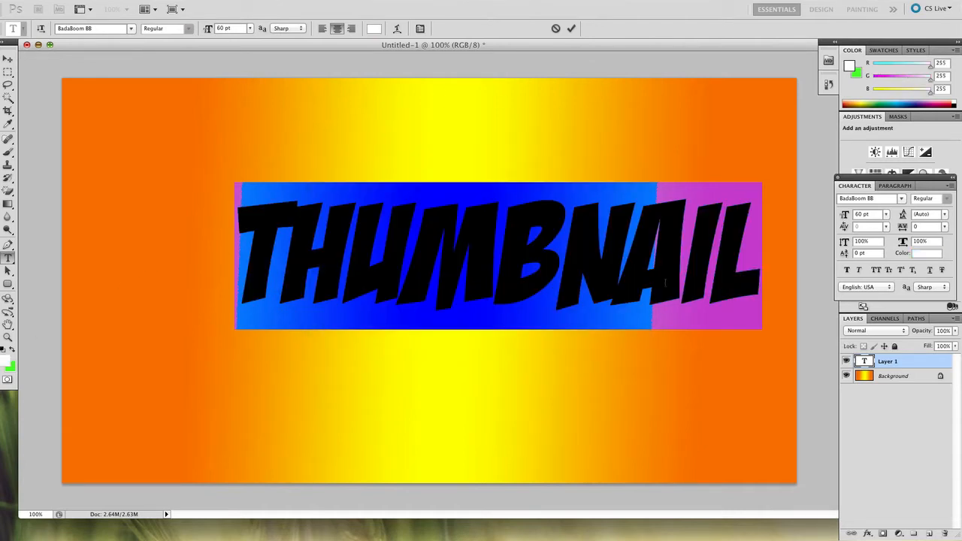
# Reposition the THUMBNAIL text centered horizontally in the upper half of the canvas and commit it.
pyautogui.click(691, 344)
pyautogui.moveTo(680, 347); pyautogui.dragTo(627, 319)
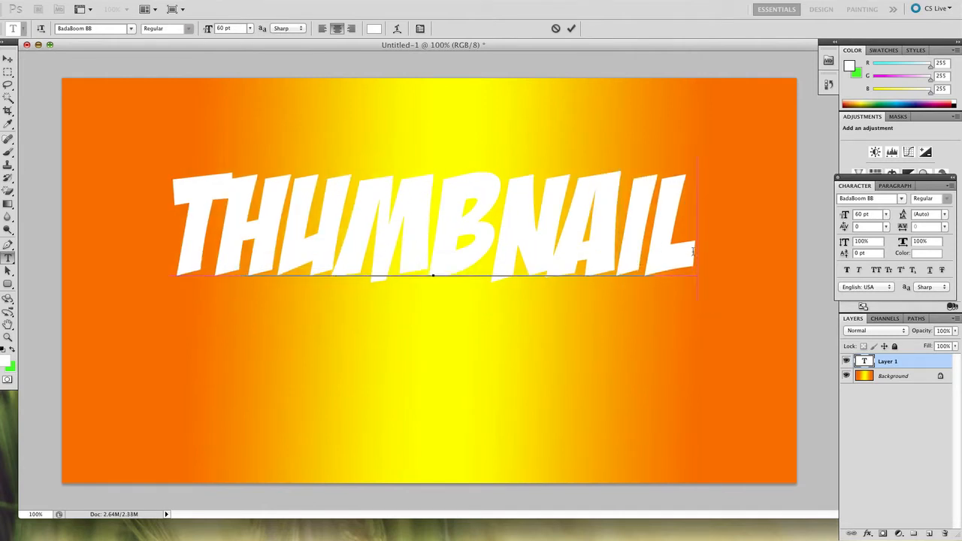
pyautogui.moveTo(623, 315)
pyautogui.mouseDown()
pyautogui.moveTo(576, 283)
pyautogui.moveTo(604, 284)
pyautogui.moveTo(603, 273)
pyautogui.moveTo(613, 299)
pyautogui.mouseUp()
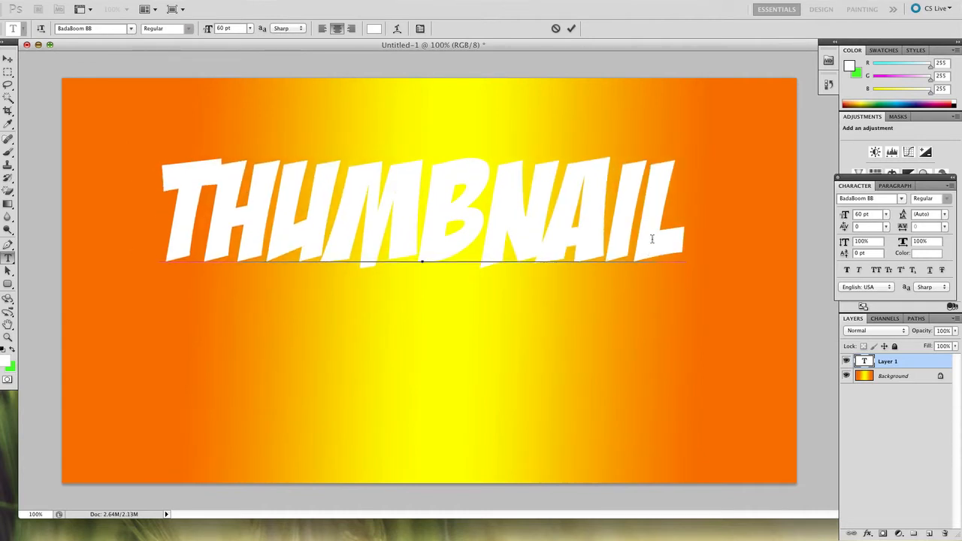
pyautogui.moveTo(701, 242); pyautogui.dragTo(698, 241)
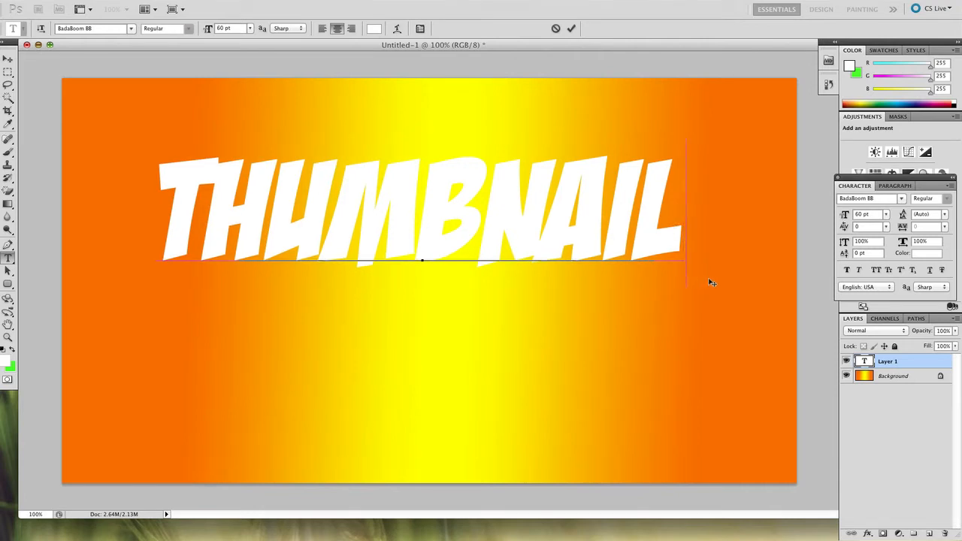
pyautogui.moveTo(709, 279); pyautogui.dragTo(713, 284)
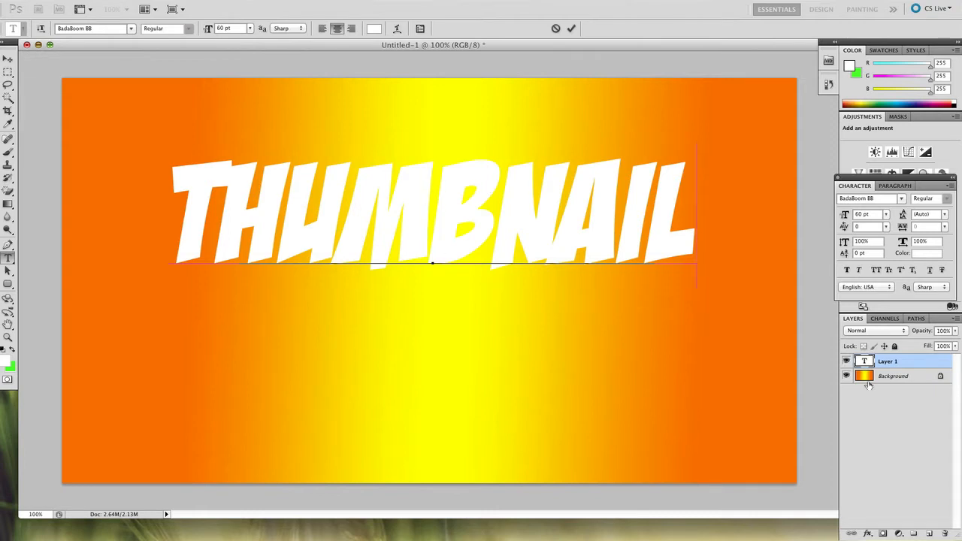
pyautogui.click(924, 368)
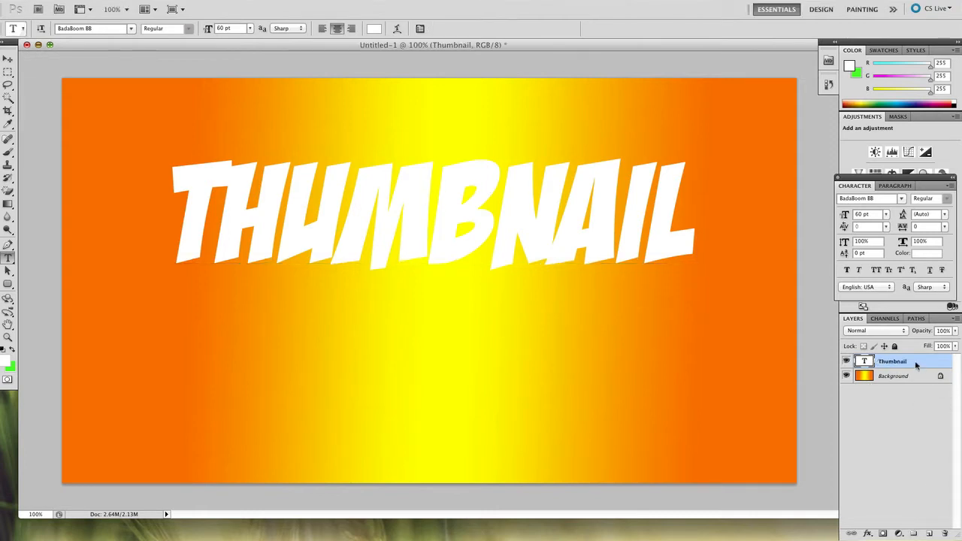
pyautogui.rightClick(897, 364)
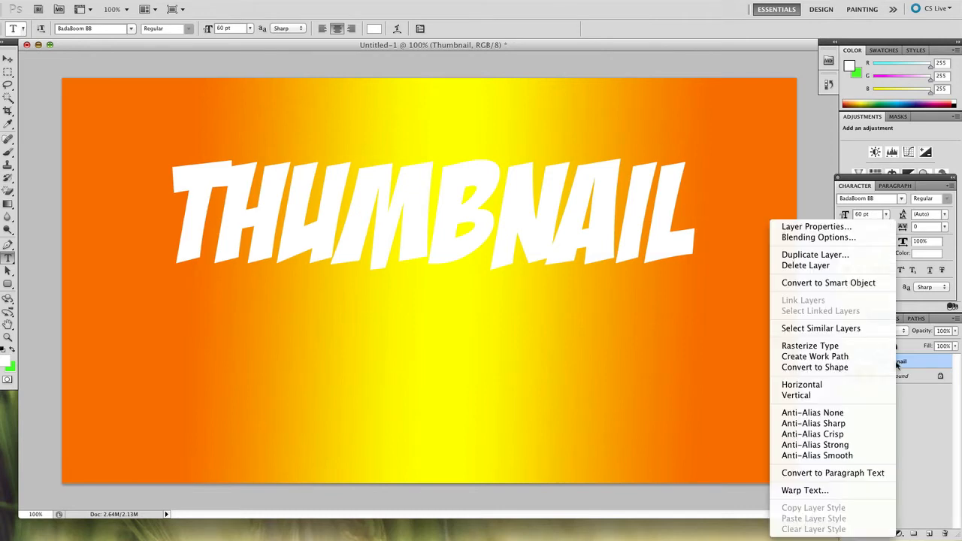
pyautogui.click(835, 230)
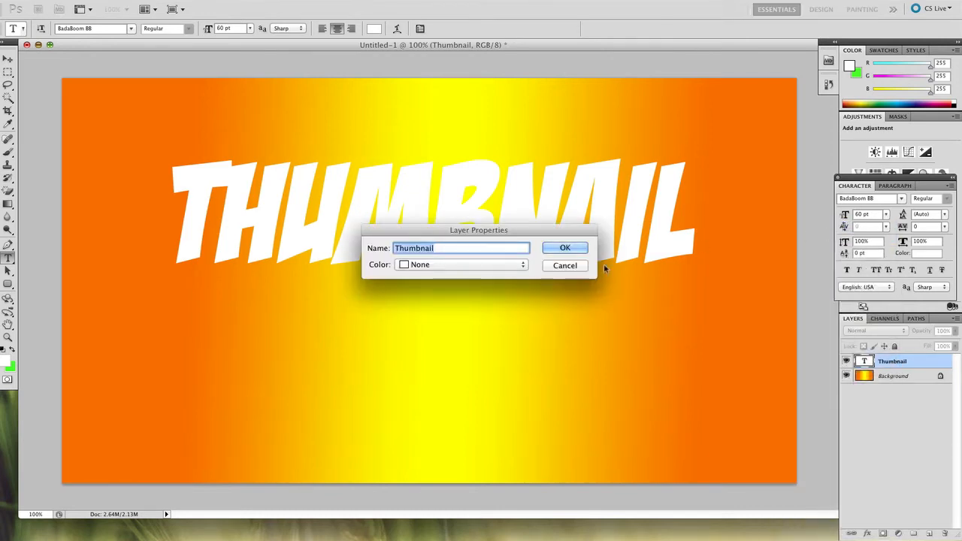
pyautogui.press('Return')
# Open the blending options of the Thumbnail text layer and move the dialog clear of the text.
pyautogui.rightClick(917, 361)
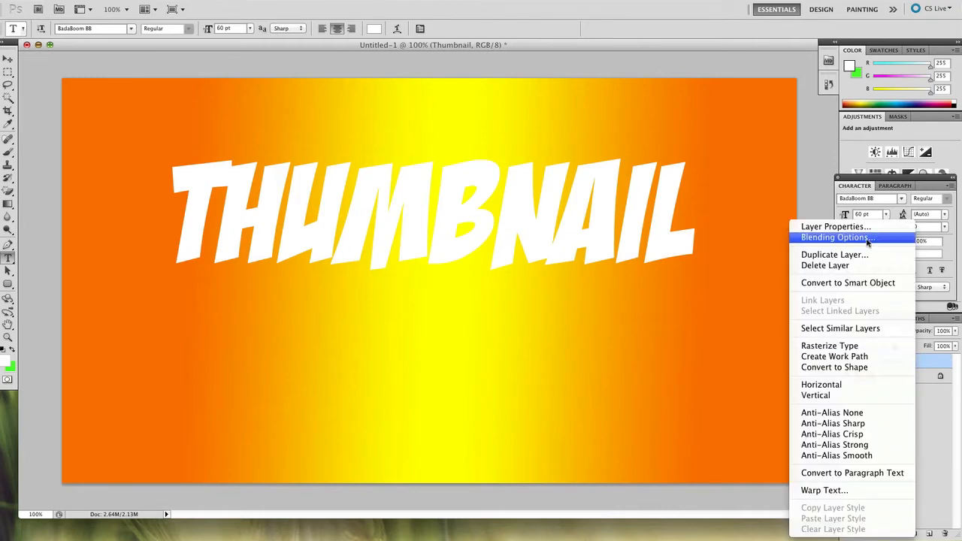
pyautogui.click(834, 238)
pyautogui.moveTo(712, 116); pyautogui.dragTo(149, 300)
# Try a drop shadow on the text at angles of -31° and 164°, and turn it off again.
pyautogui.click(423, 266)
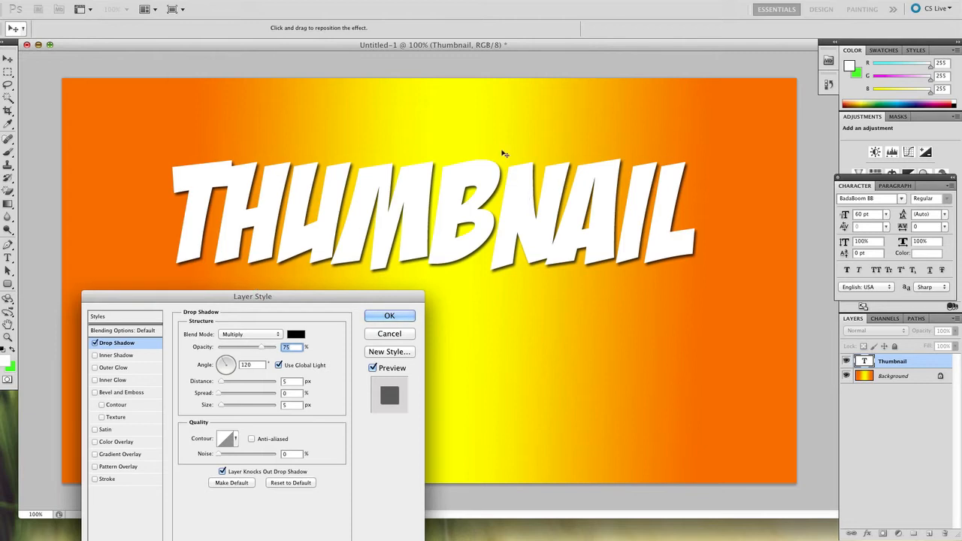
pyautogui.moveTo(218, 365); pyautogui.dragTo(240, 380)
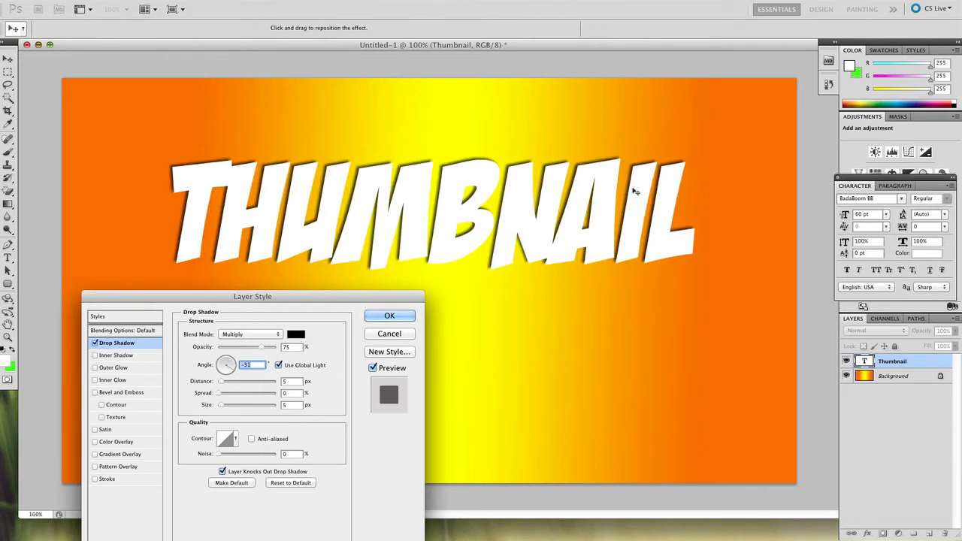
pyautogui.moveTo(220, 366); pyautogui.dragTo(217, 363)
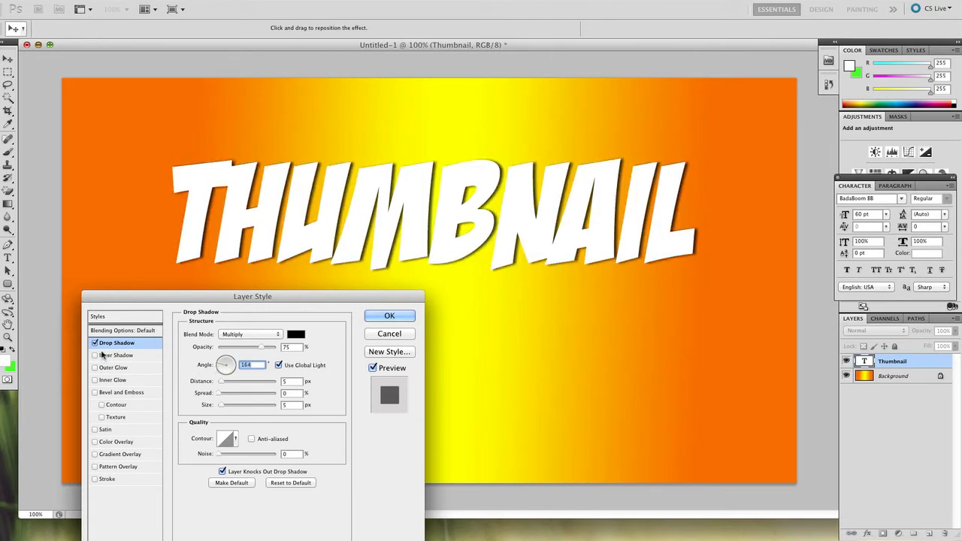
pyautogui.click(95, 343)
# Preview the Inner Shadow, Outer Glow and Inner Glow effects on the text one at a time, turning each off again.
pyautogui.click(94, 355)
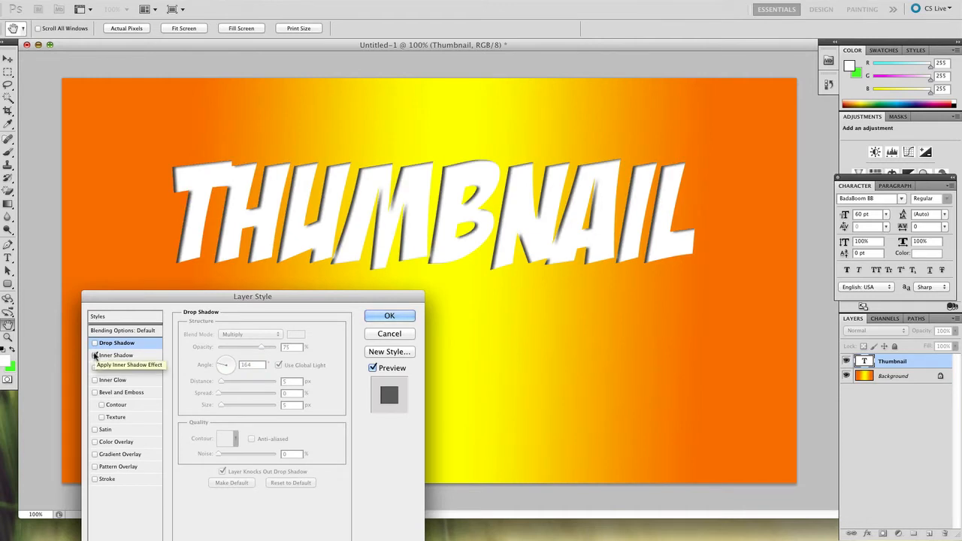
pyautogui.click(95, 354)
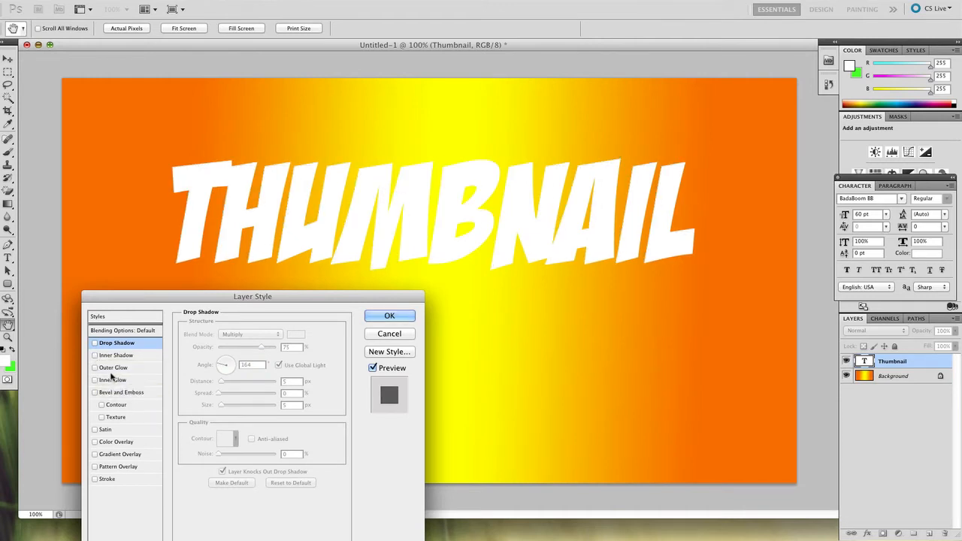
pyautogui.click(95, 368)
pyautogui.click(95, 369)
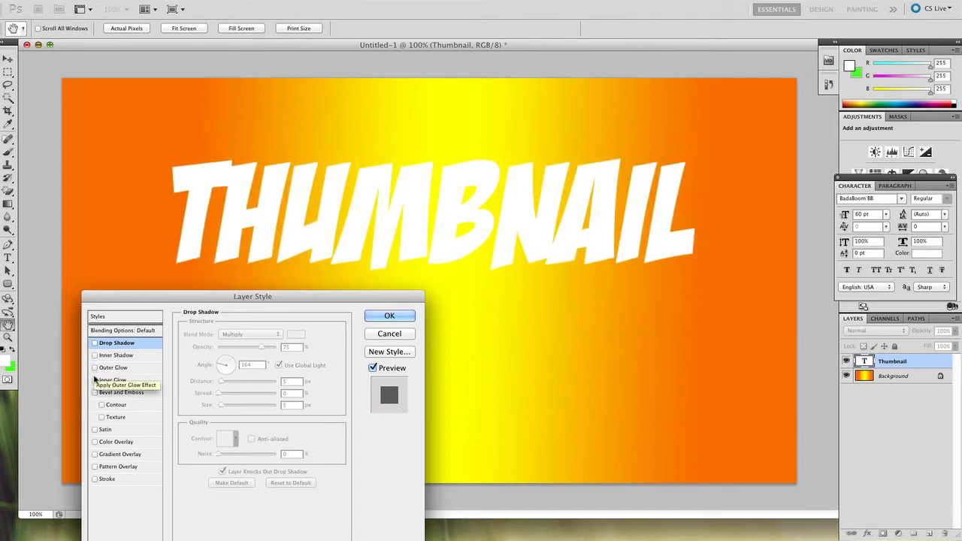
pyautogui.click(93, 381)
pyautogui.click(94, 381)
pyautogui.click(94, 380)
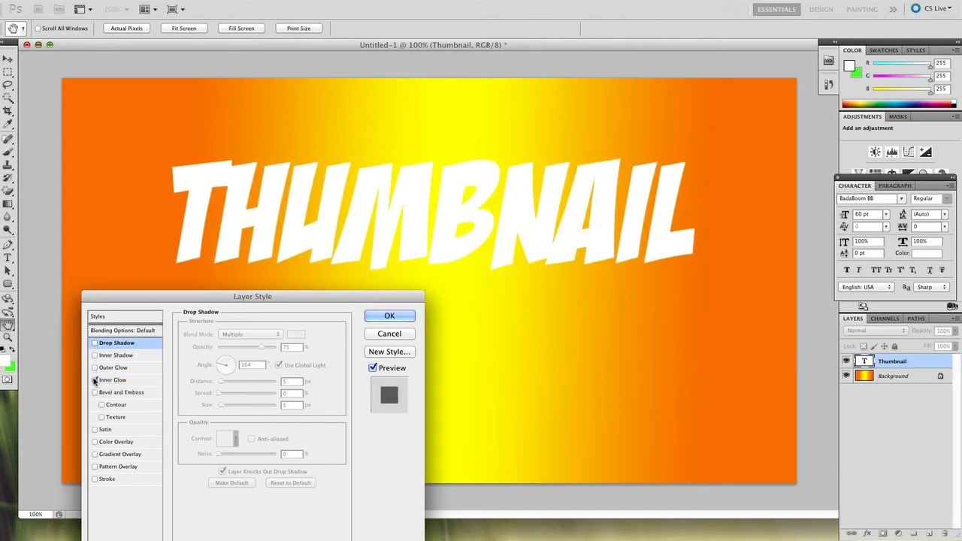
pyautogui.click(94, 381)
# Preview Bevel and Emboss, Satin and Color Overlay on the text one at a time, turning each off again.
pyautogui.click(95, 393)
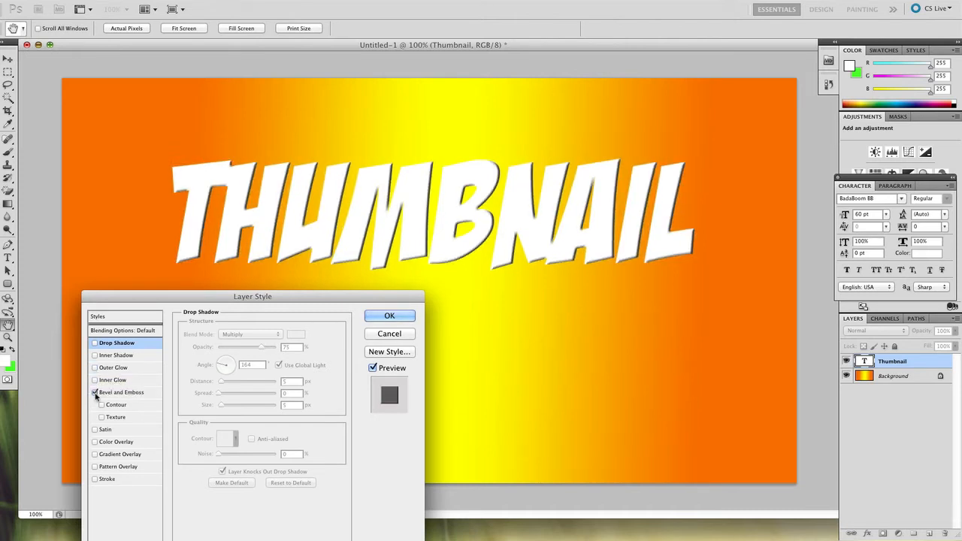
pyautogui.click(95, 392)
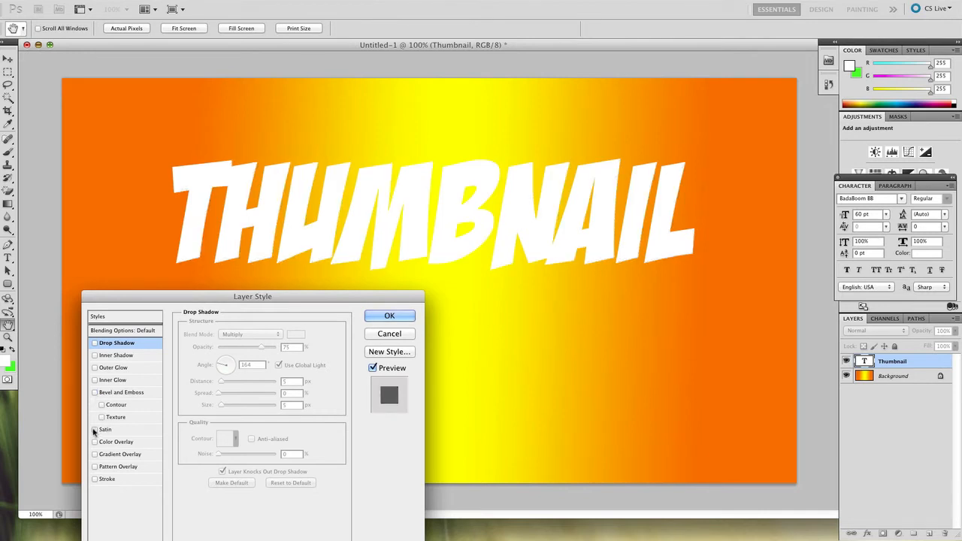
pyautogui.click(94, 430)
pyautogui.click(94, 430)
pyautogui.click(94, 442)
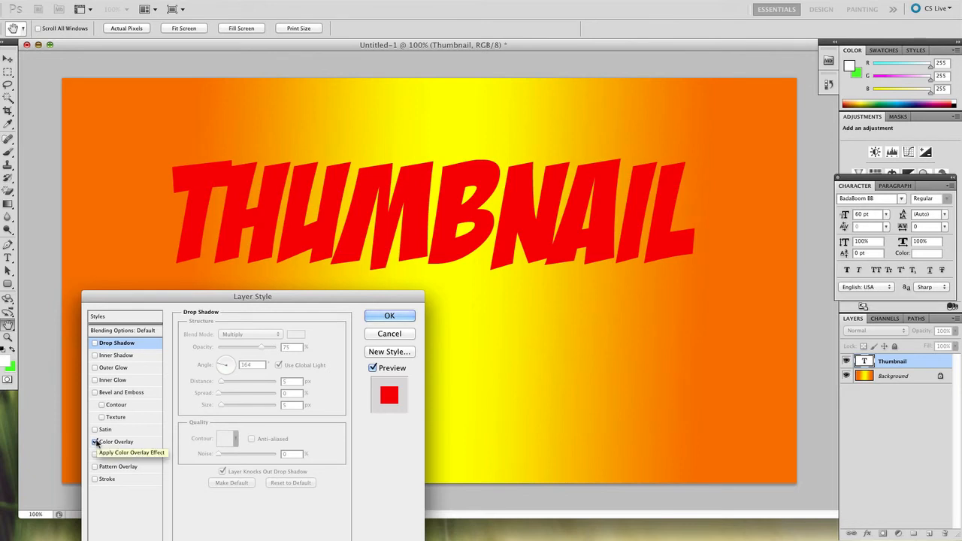
pyautogui.click(94, 442)
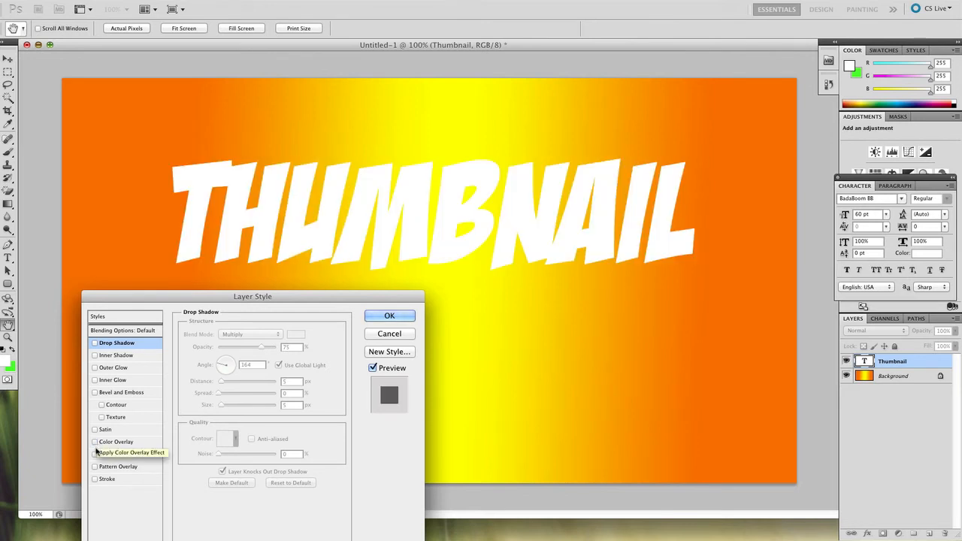
# Preview the Gradient Overlay and Pattern Overlay effects on the text, turning each off again.
pyautogui.click(95, 454)
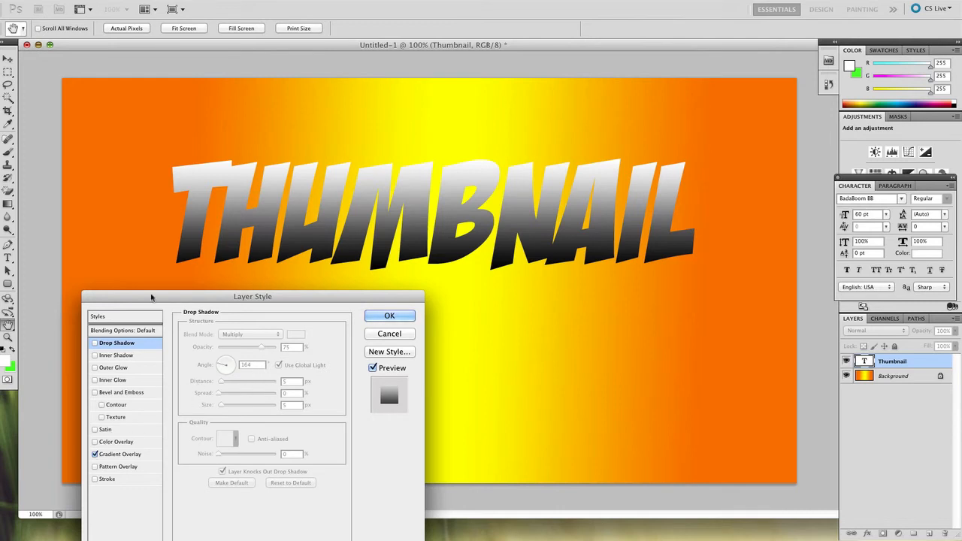
pyautogui.click(116, 455)
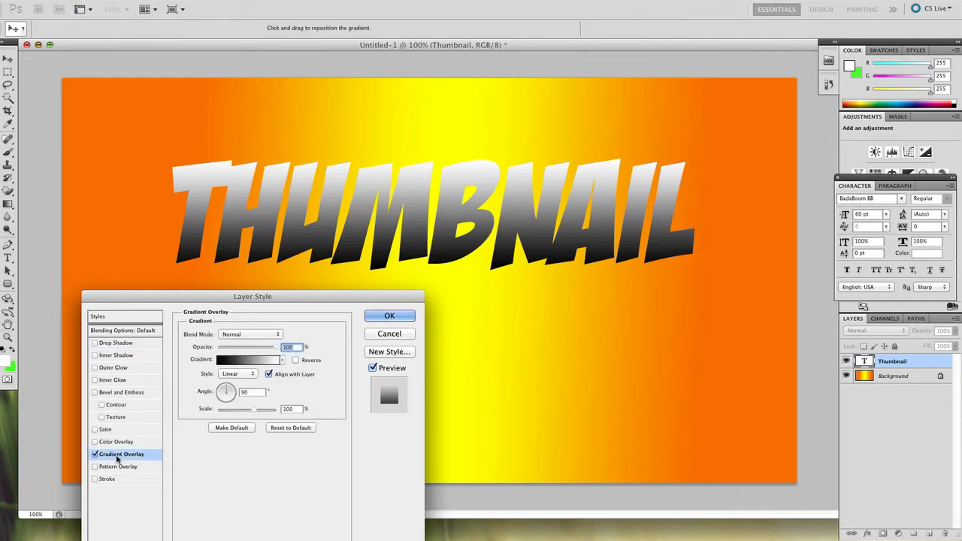
pyautogui.click(94, 455)
pyautogui.click(94, 467)
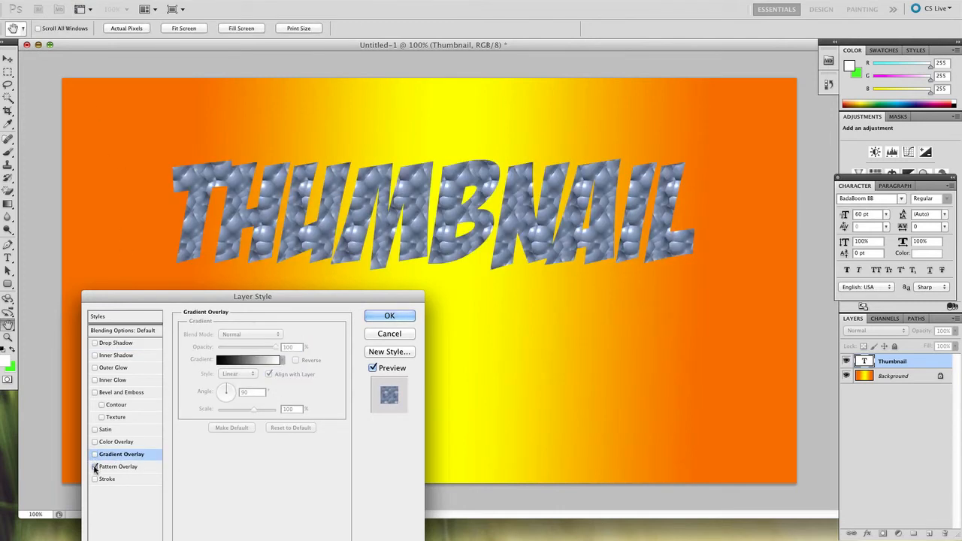
pyautogui.click(95, 467)
pyautogui.click(95, 467)
pyautogui.click(95, 467)
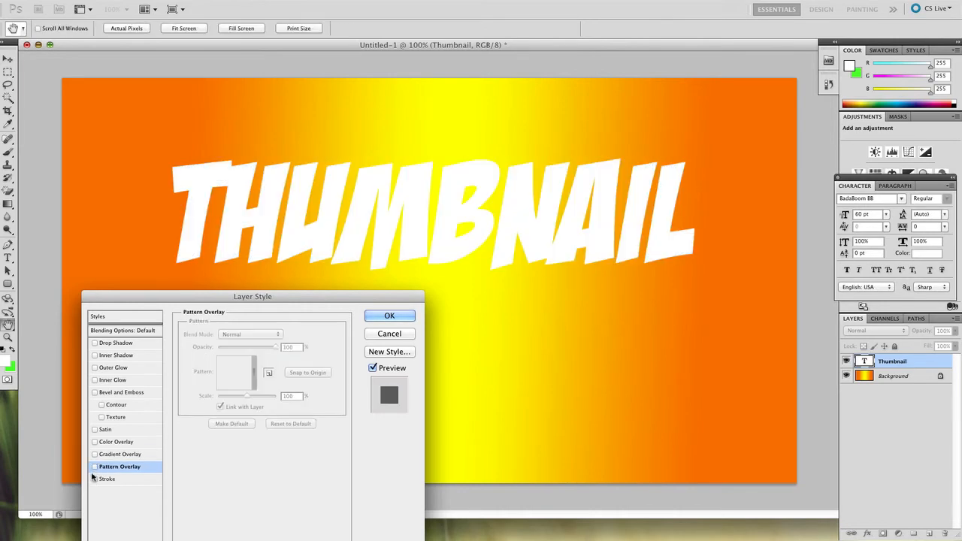
# Turn on the Stroke effect for the THUMBNAIL text, keeping its black colour and Normal blend mode.
pyautogui.click(94, 479)
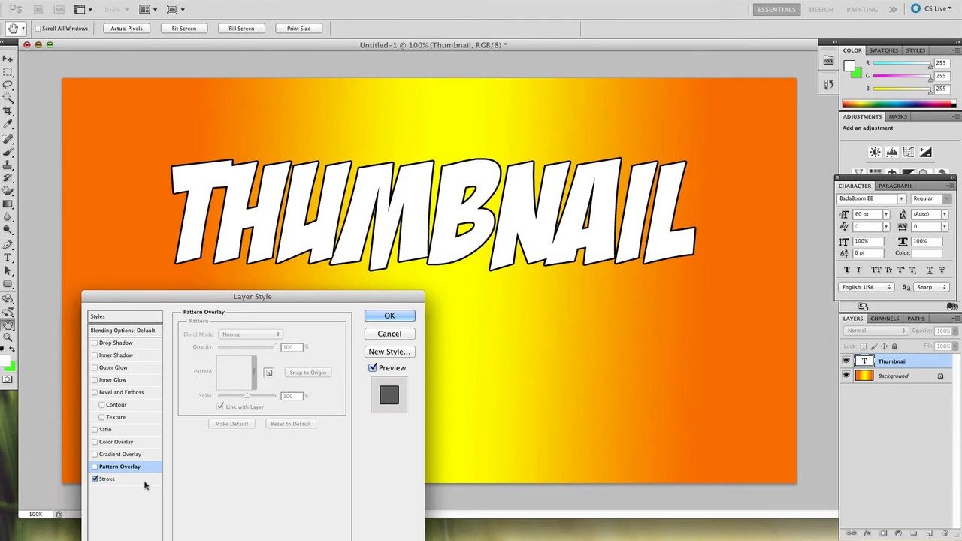
pyautogui.click(102, 479)
pyautogui.click(209, 410)
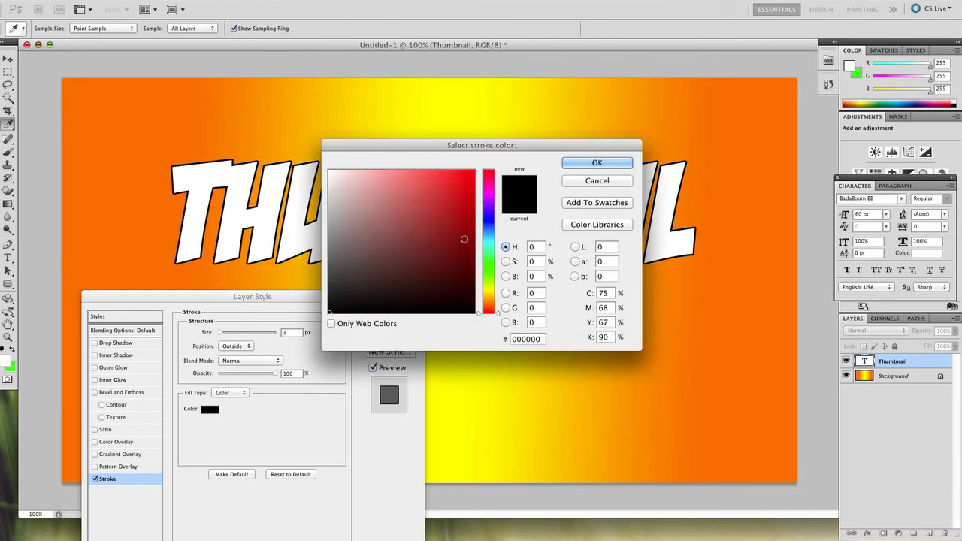
pyautogui.click(605, 163)
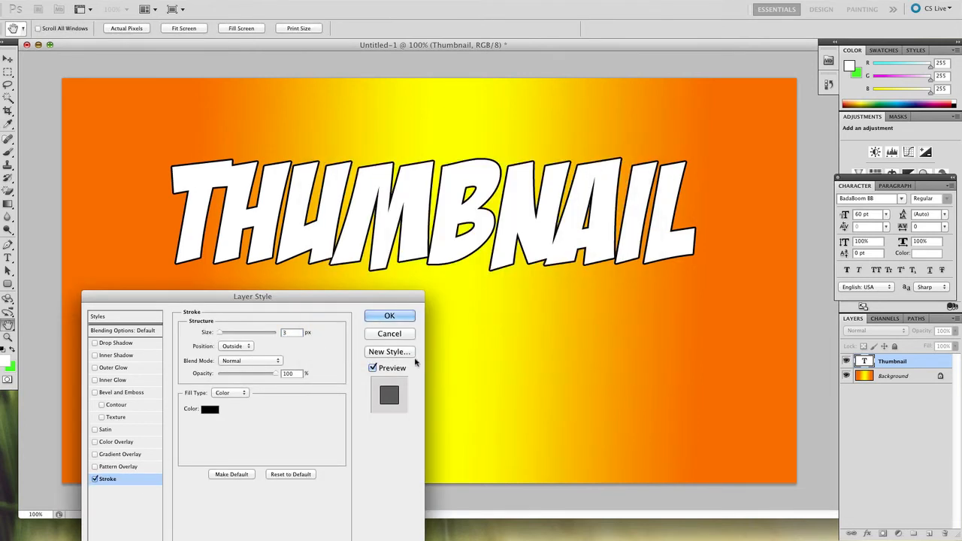
pyautogui.click(248, 361)
pyautogui.click(248, 362)
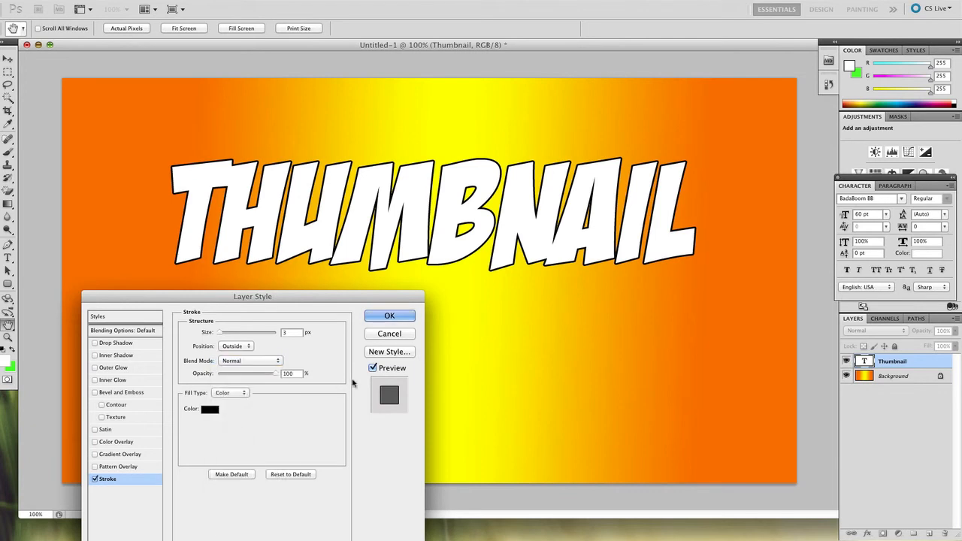
# Change the stroke's fill type to Gradient and give it the rainbow preset.
pyautogui.click(230, 393)
pyautogui.click(226, 400)
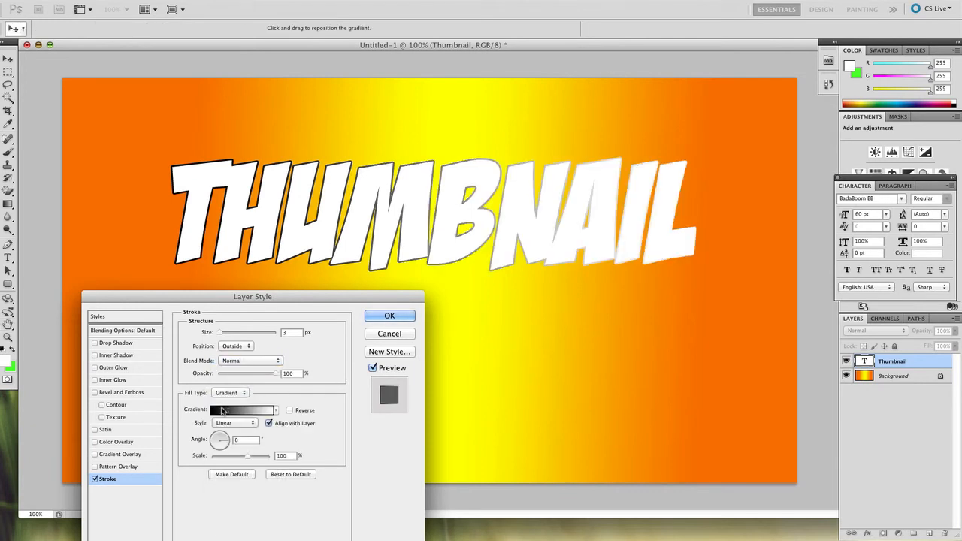
pyautogui.click(241, 409)
pyautogui.click(430, 150)
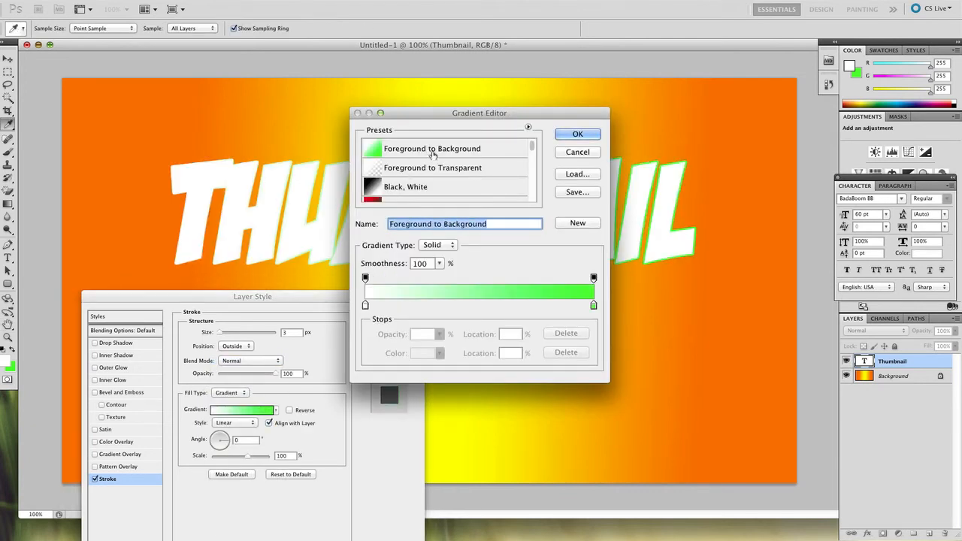
pyautogui.moveTo(533, 147); pyautogui.dragTo(533, 181)
pyautogui.click(514, 173)
pyautogui.click(577, 133)
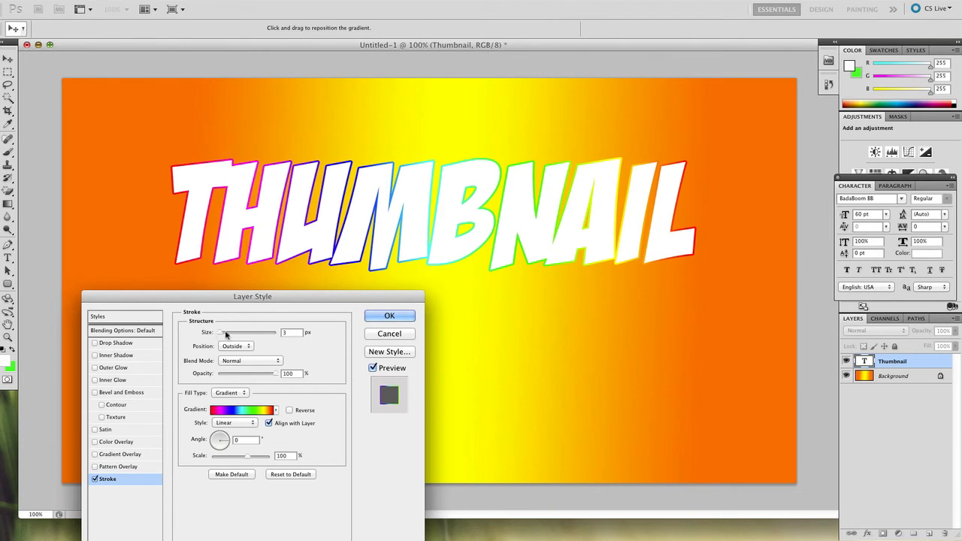
# Set the stroke size to 5 px and apply the layer style to the text.
pyautogui.moveTo(289, 333); pyautogui.dragTo(260, 323)
pyautogui.write('5')
pyautogui.click(377, 314)
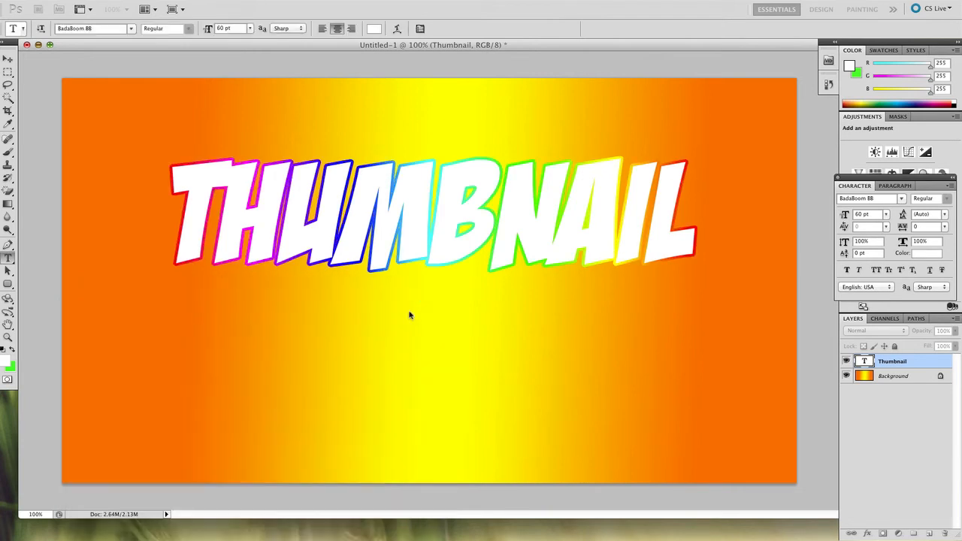
# Insert an empty text layer below the THUMBNAIL lettering and switch to the Brush tool.
pyautogui.click(592, 310)
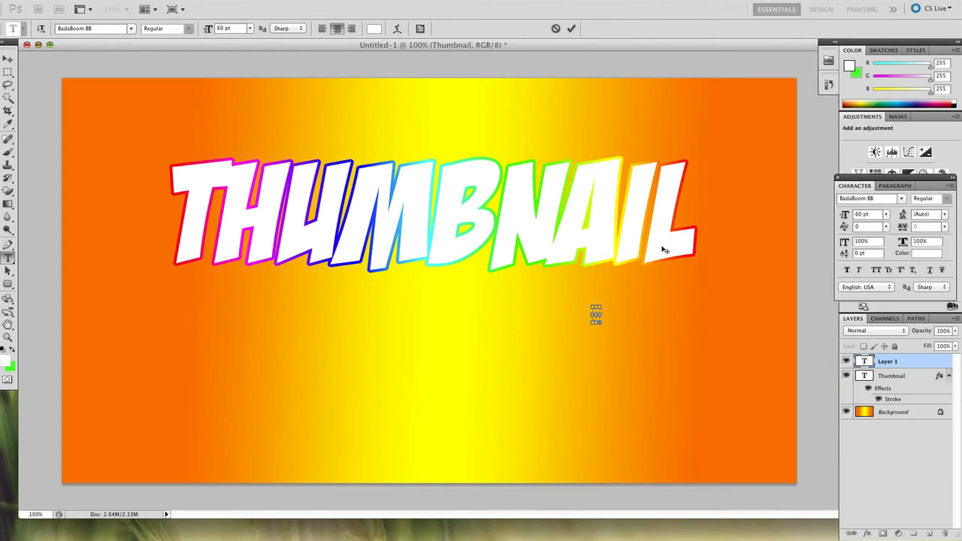
pyautogui.moveTo(664, 249); pyautogui.dragTo(663, 229)
pyautogui.click(8, 151)
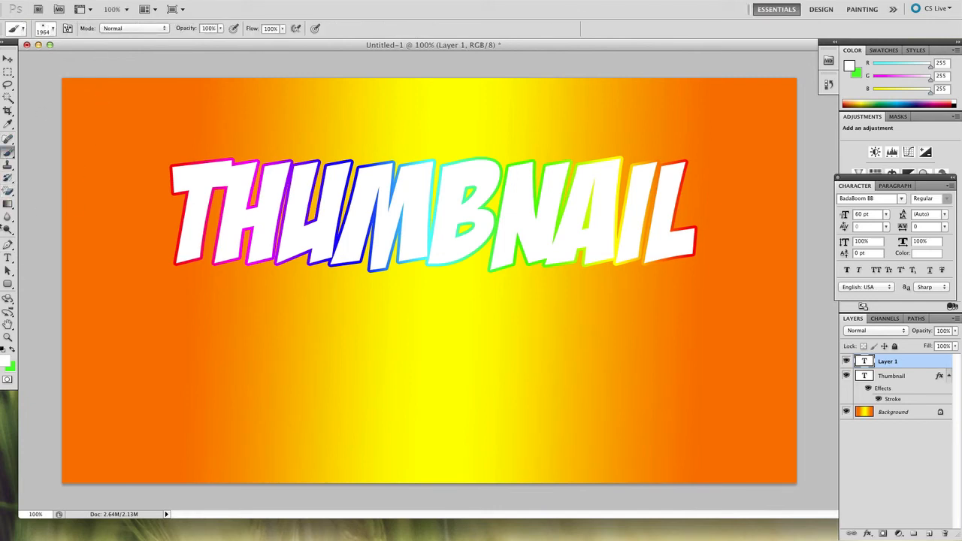
# Select the Background layer and choose the second 1144 px grass-like brush preset for painting.
pyautogui.click(905, 412)
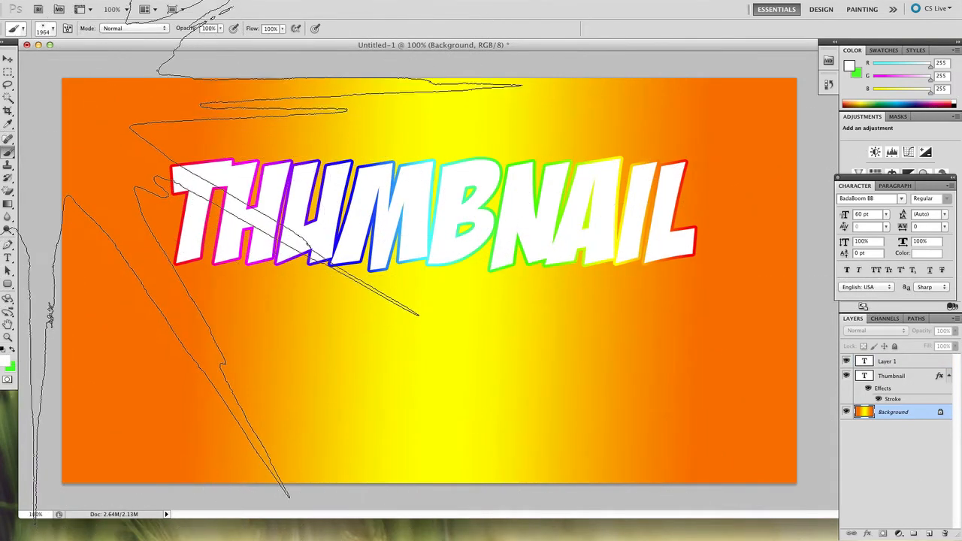
pyautogui.click(47, 27)
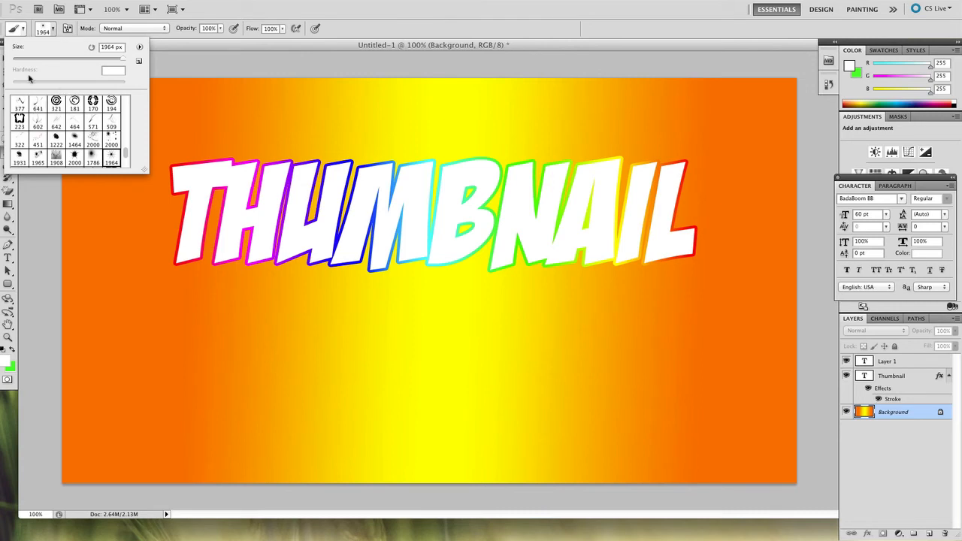
pyautogui.scroll(-5, 106, 125)
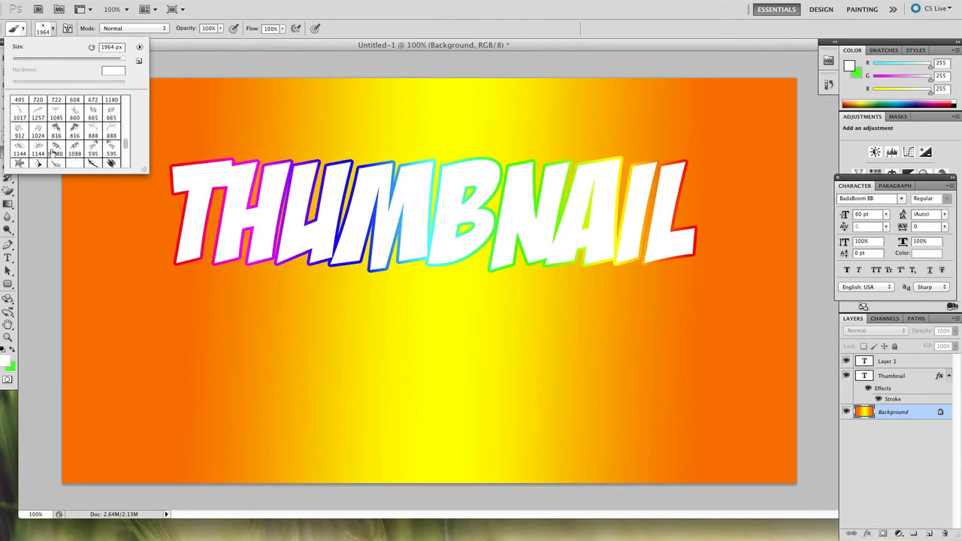
pyautogui.click(37, 147)
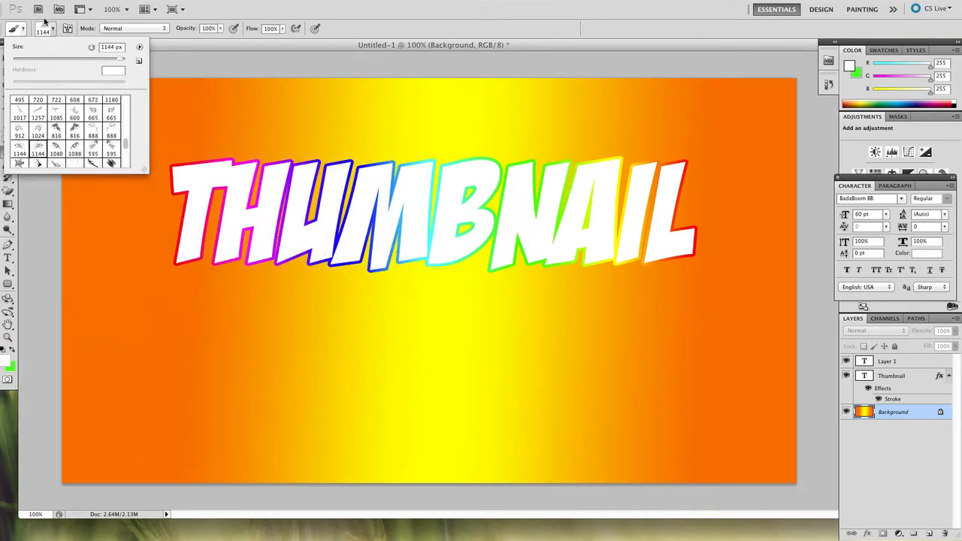
pyautogui.click(54, 27)
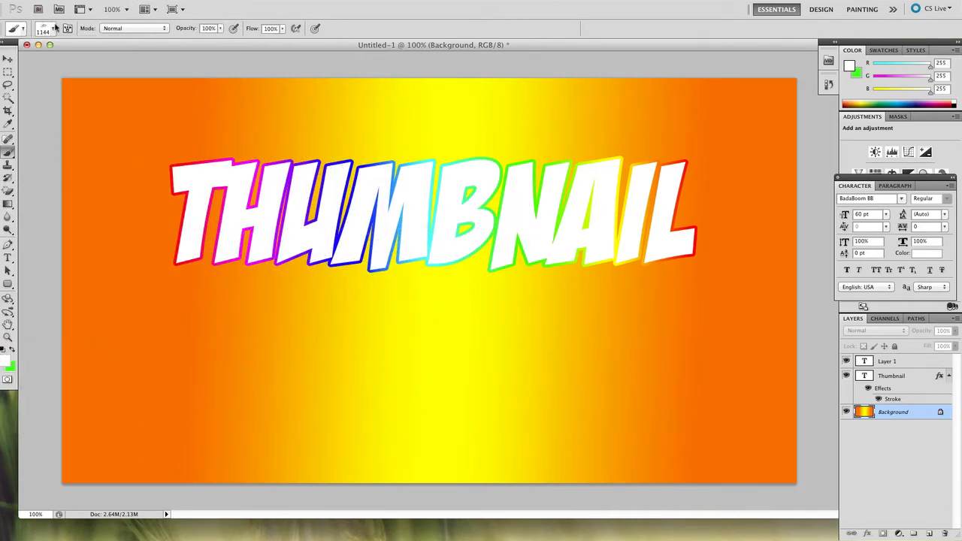
# Set the foreground colour to bright green (0, 255, 12) and stamp the brush on the background's upper middle and lower right.
pyautogui.click(7, 360)
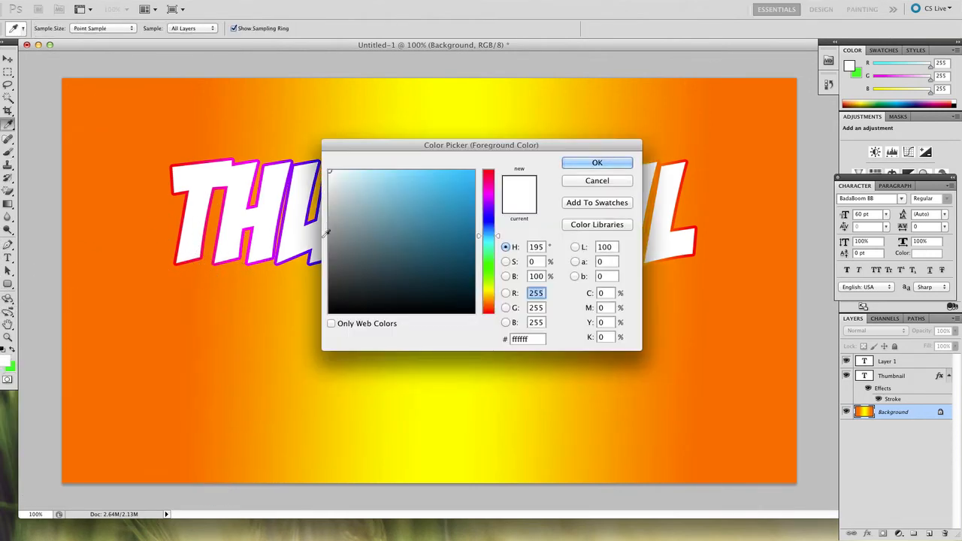
pyautogui.moveTo(328, 234)
pyautogui.mouseDown()
pyautogui.moveTo(401, 221)
pyautogui.moveTo(458, 238)
pyautogui.moveTo(478, 260)
pyautogui.moveTo(478, 202)
pyautogui.moveTo(478, 264)
pyautogui.mouseUp()
pyautogui.moveTo(463, 196); pyautogui.dragTo(480, 123)
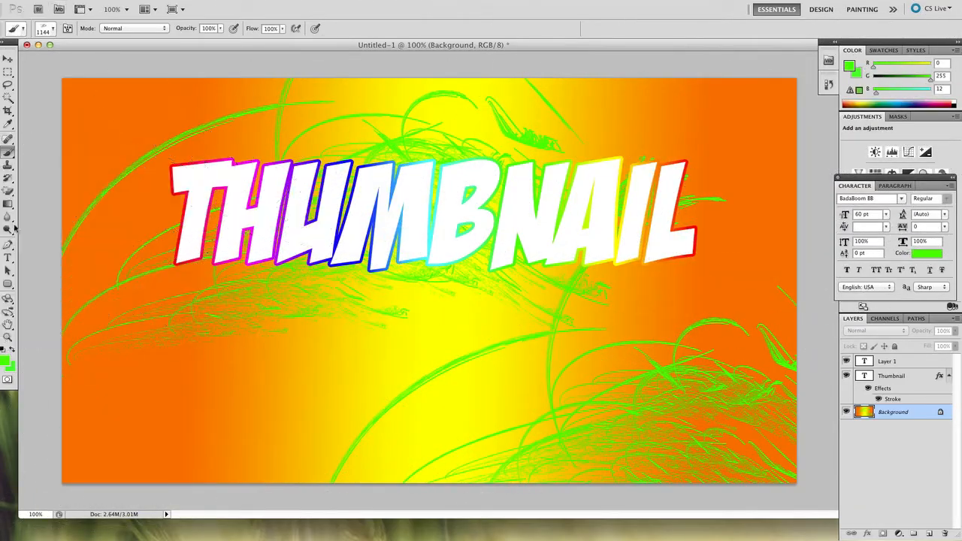
# Stamp more green grass with the 1144 px brush at the background's upper left, upper right and lower left.
pyautogui.click(41, 28)
pyautogui.click(54, 102)
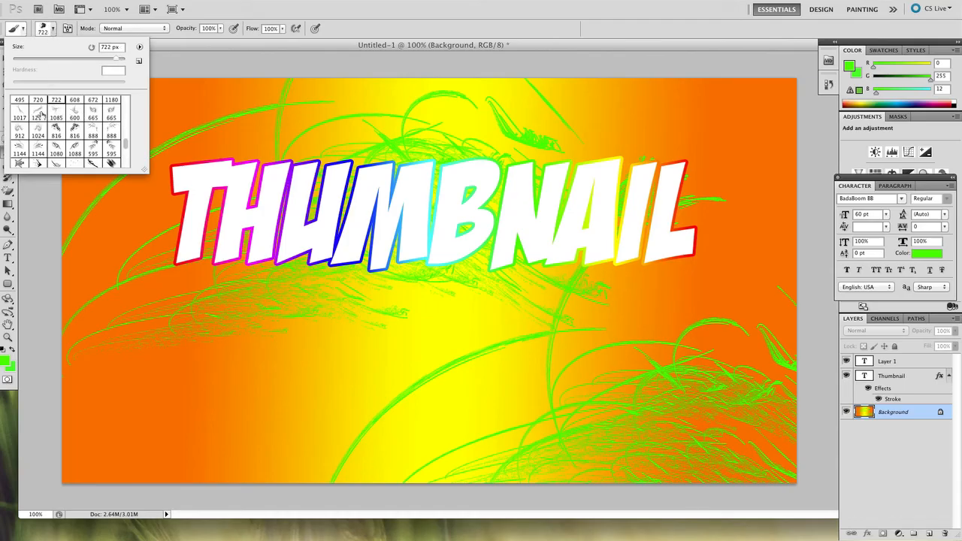
pyautogui.click(56, 112)
pyautogui.press('Escape')
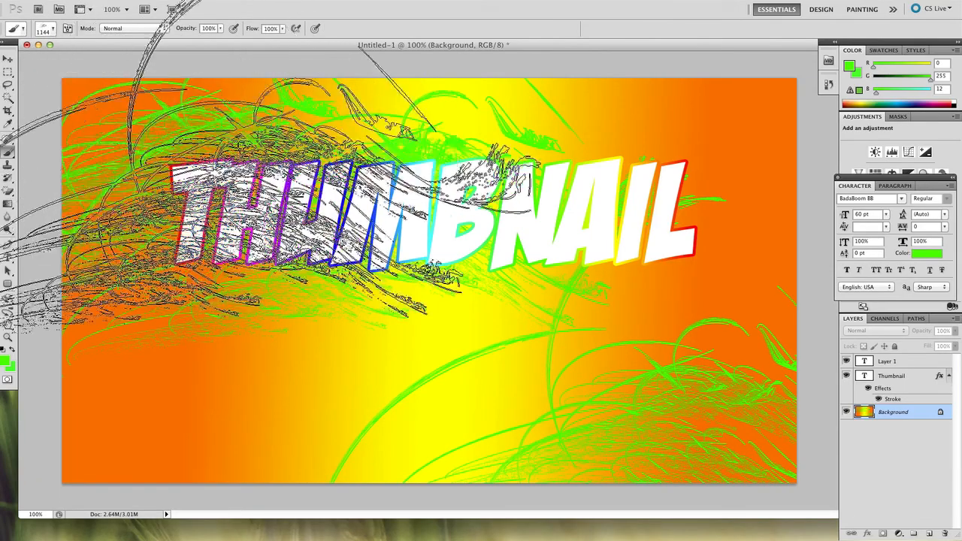
pyautogui.click(687, 128)
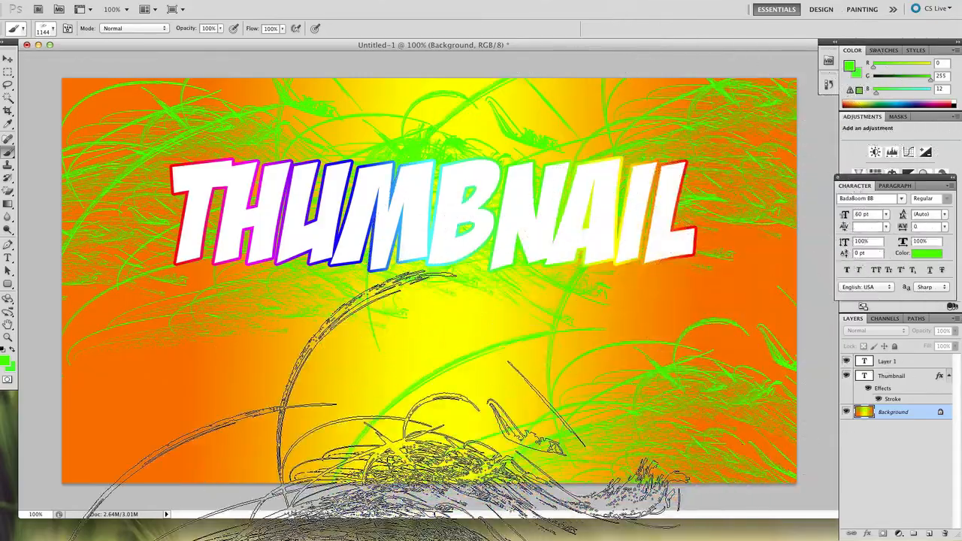
pyautogui.click(152, 404)
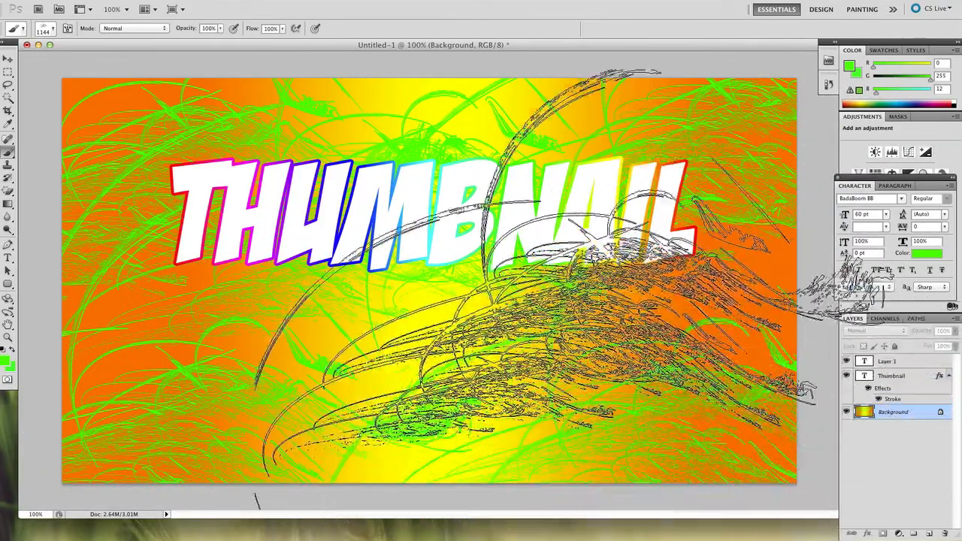
# Choose the 600 px brush preset and stamp soft green strokes across the background below the text.
pyautogui.click(41, 29)
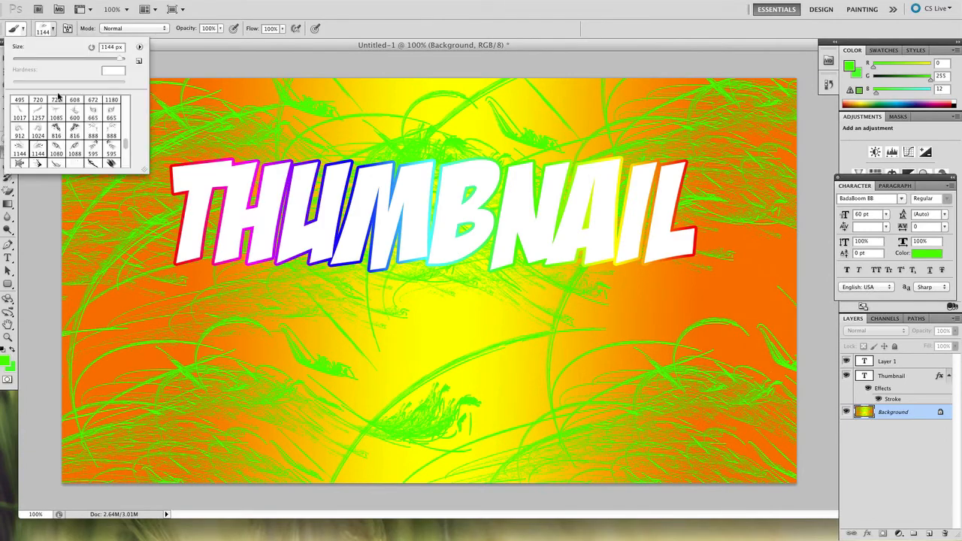
pyautogui.click(76, 114)
pyautogui.click(717, 326)
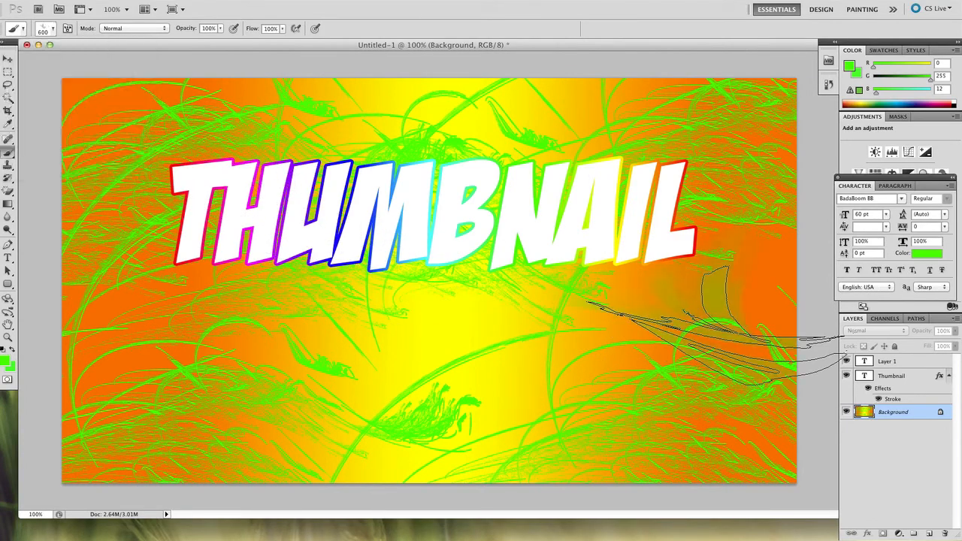
pyautogui.click(502, 359)
pyautogui.click(325, 358)
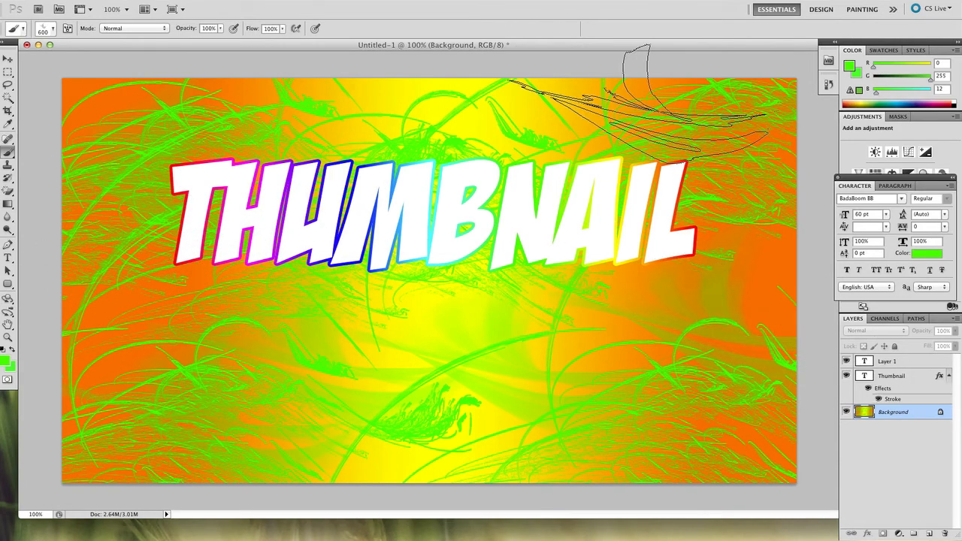
# Try a green stamp of the 1227 px tree brush in the centre of the background, and undo it.
pyautogui.click(52, 29)
pyautogui.scroll(-8, 79, 147)
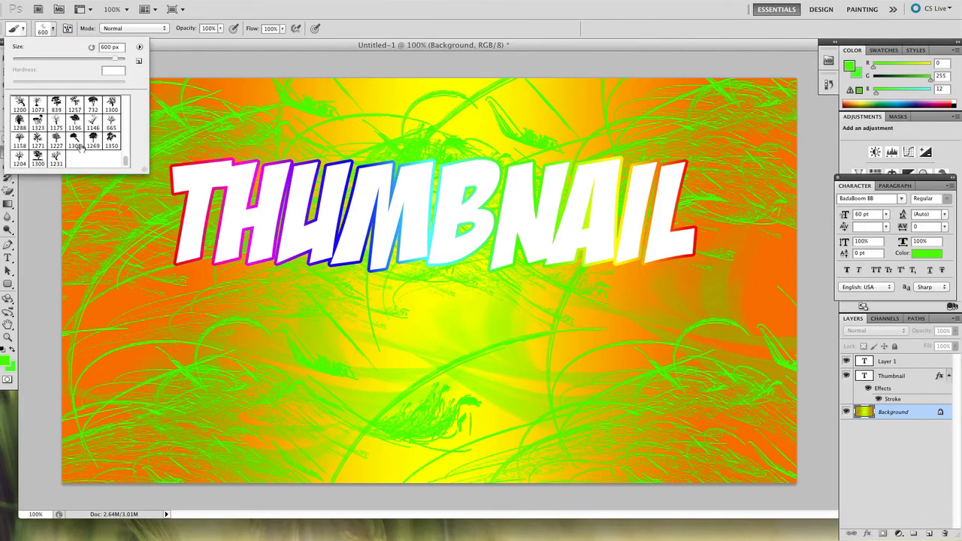
pyautogui.click(57, 140)
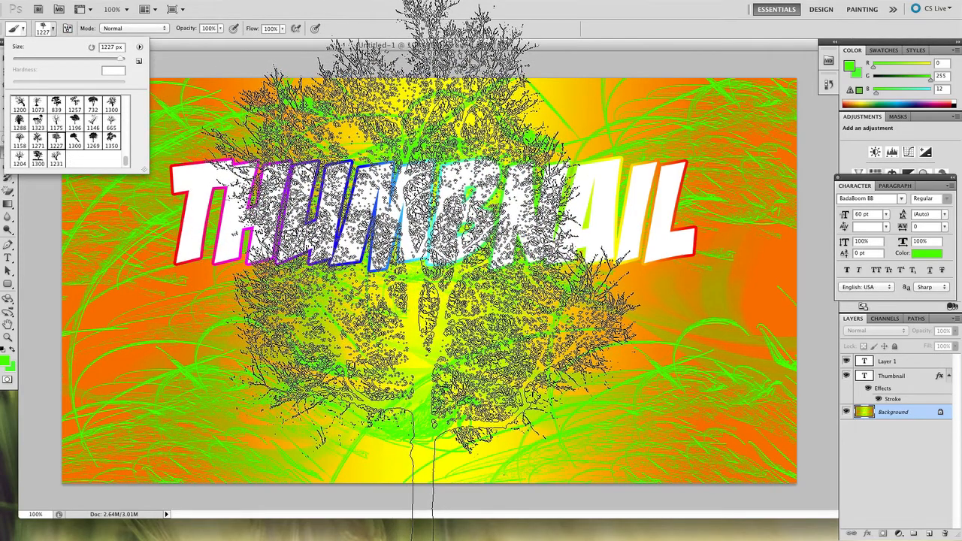
pyautogui.click(423, 270)
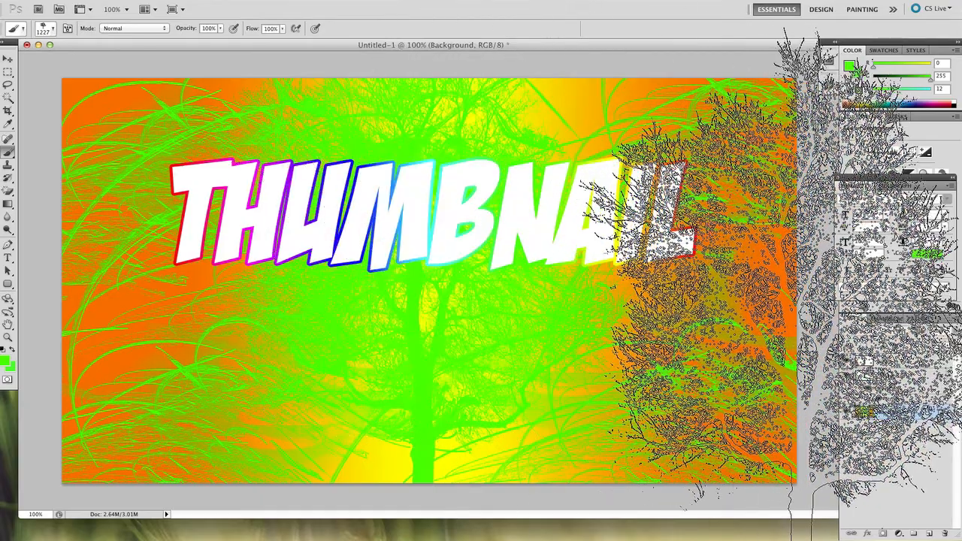
pyautogui.press('super+z')
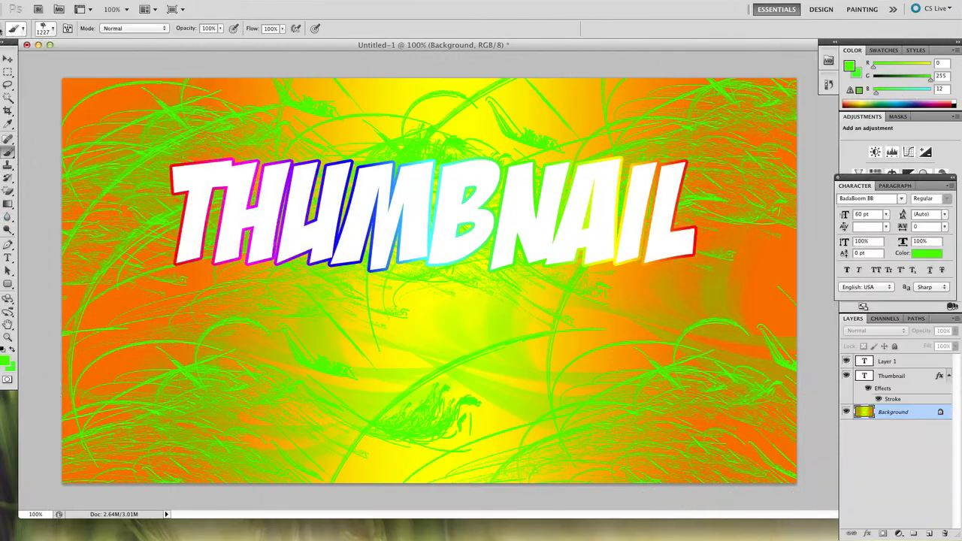
# Switch to the Move tool.
pyautogui.click(8, 59)
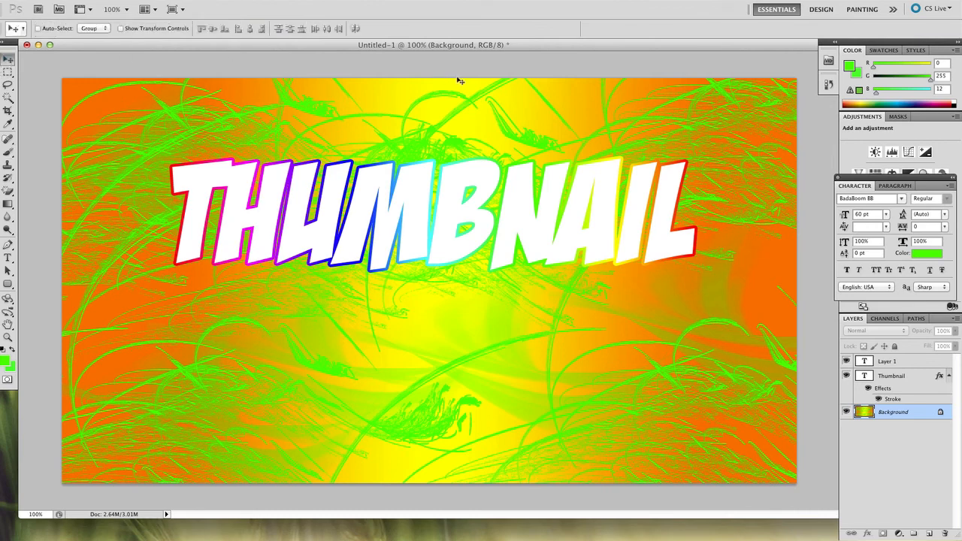